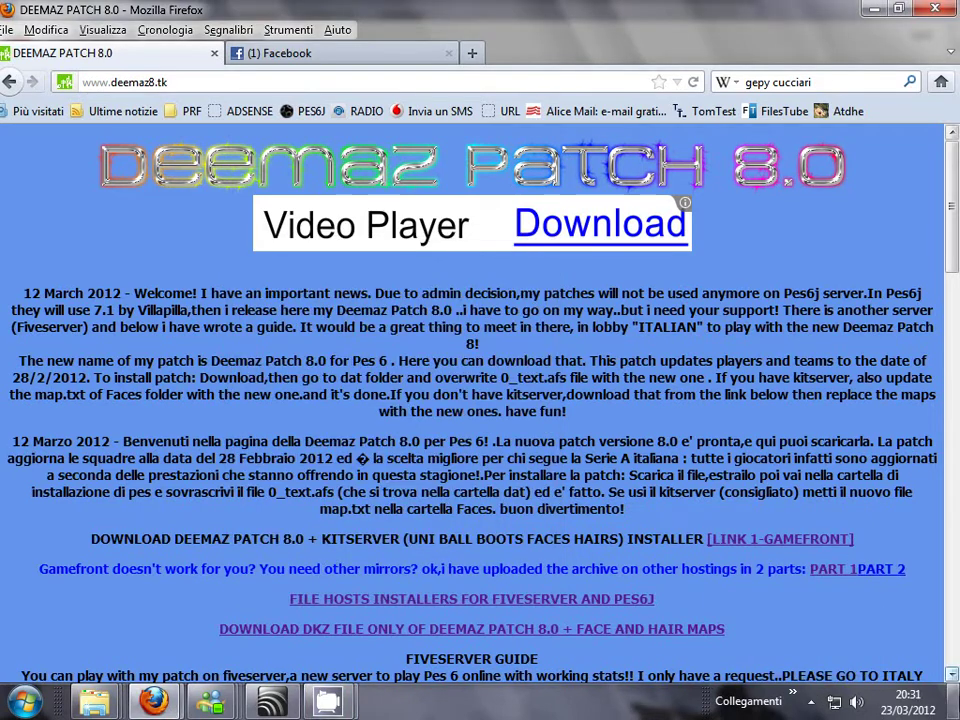
Minimize Firefox's Deemaz Patch 8.0 page with Win+D to show the desktop.
key("super+d")
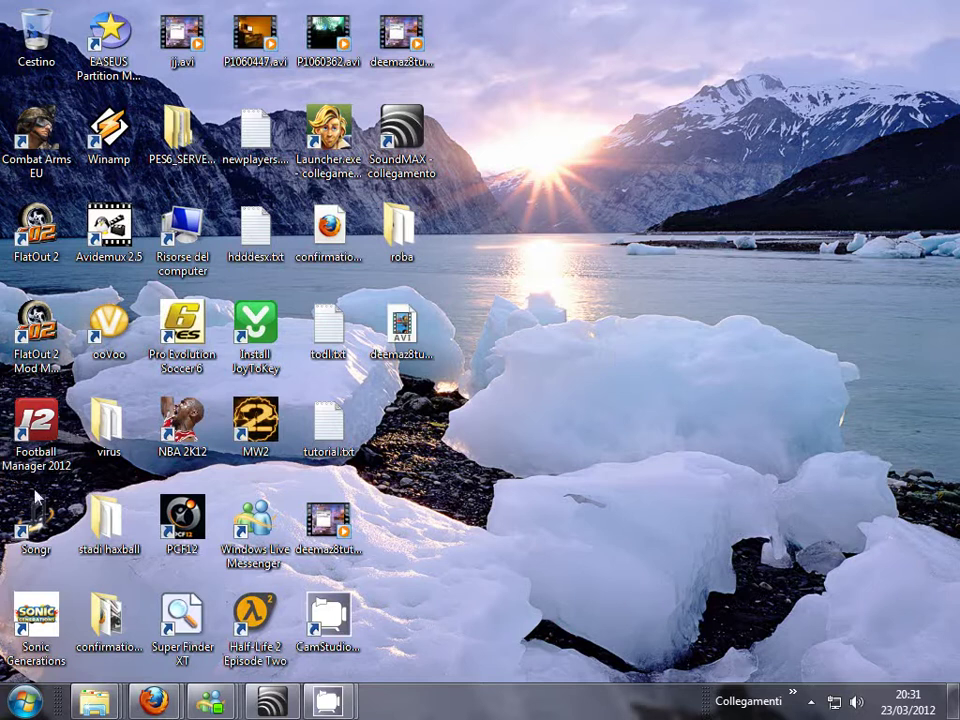
mouse_move(88, 706)
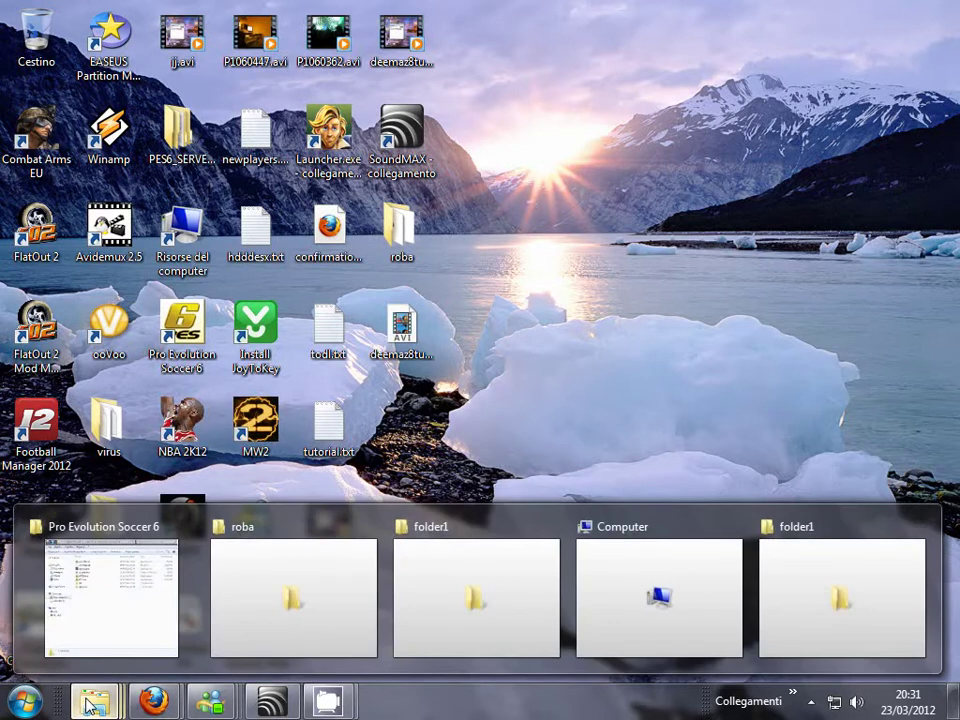
mouse_move(714, 593)
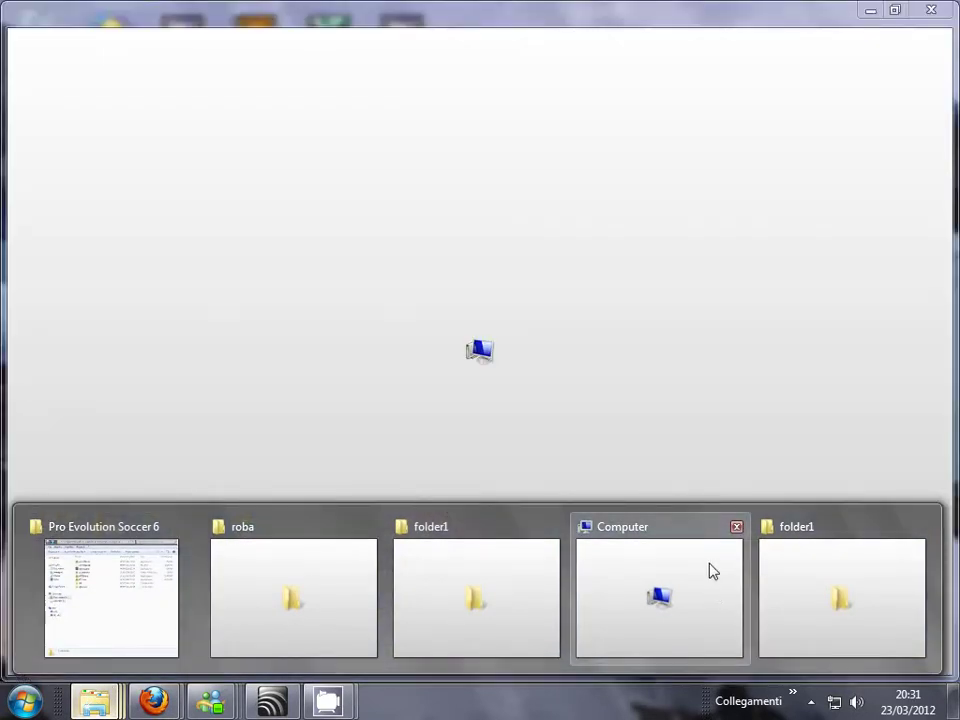
left_click(160, 585)
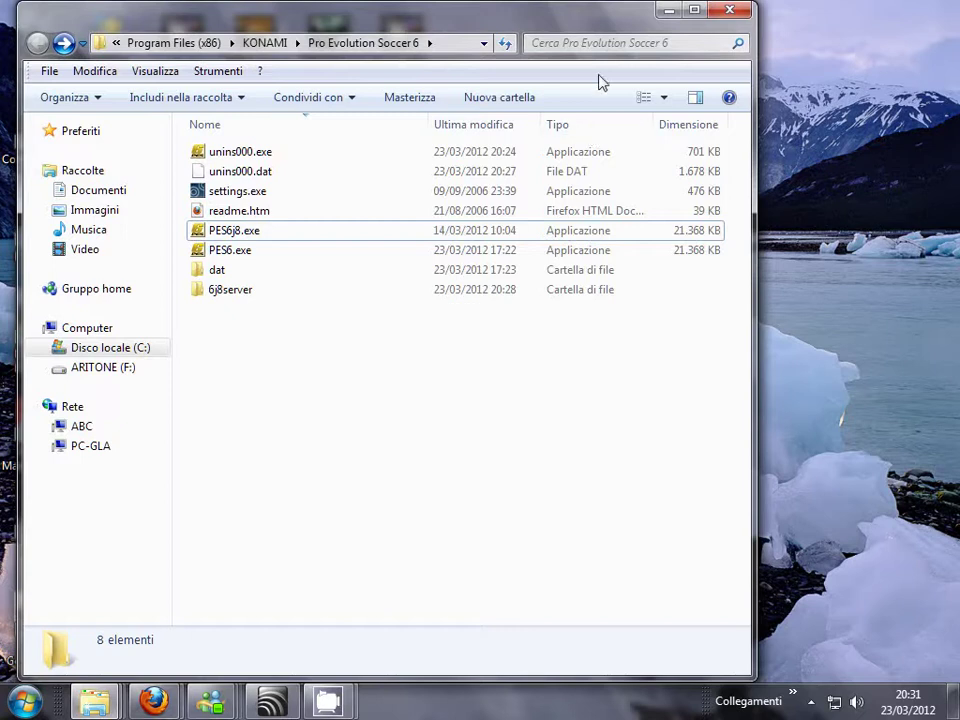
left_click(677, 10)
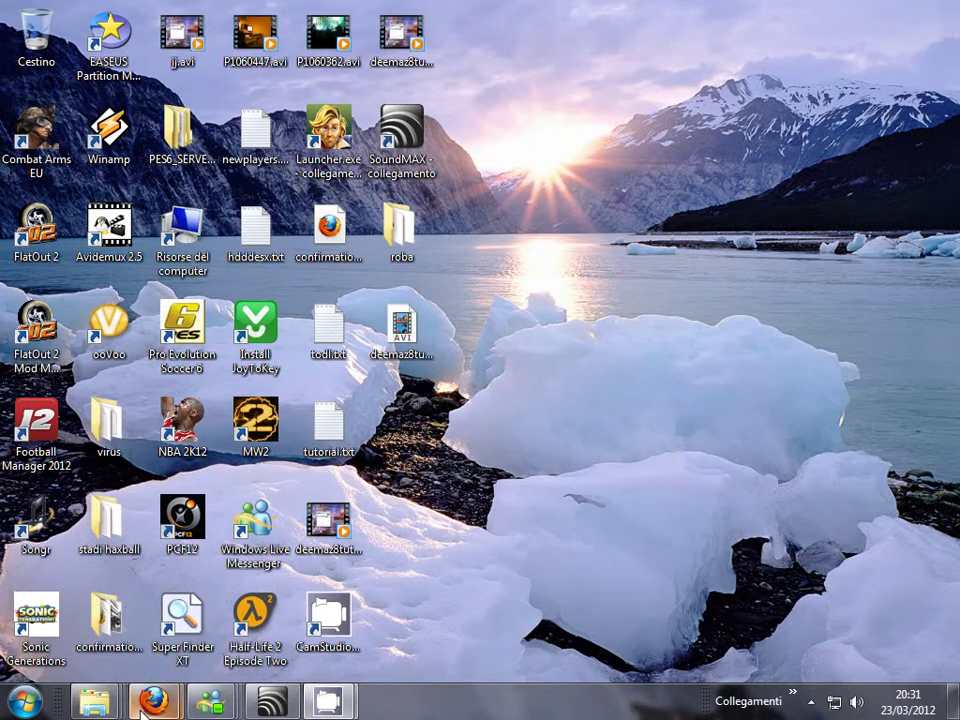
Open the FILE HOSTS INSTALLERS FOR FIVESERVER AND PES6J Game Front page, then show Firefox's Downloads list.
left_click(135, 604)
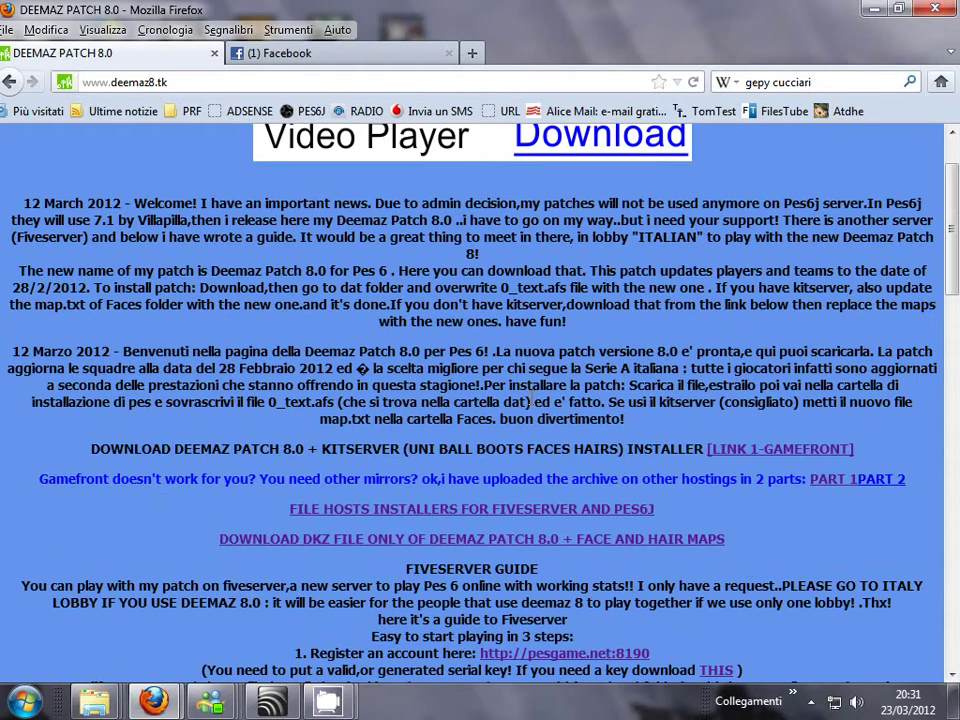
scroll(489, 419, "down", 2)
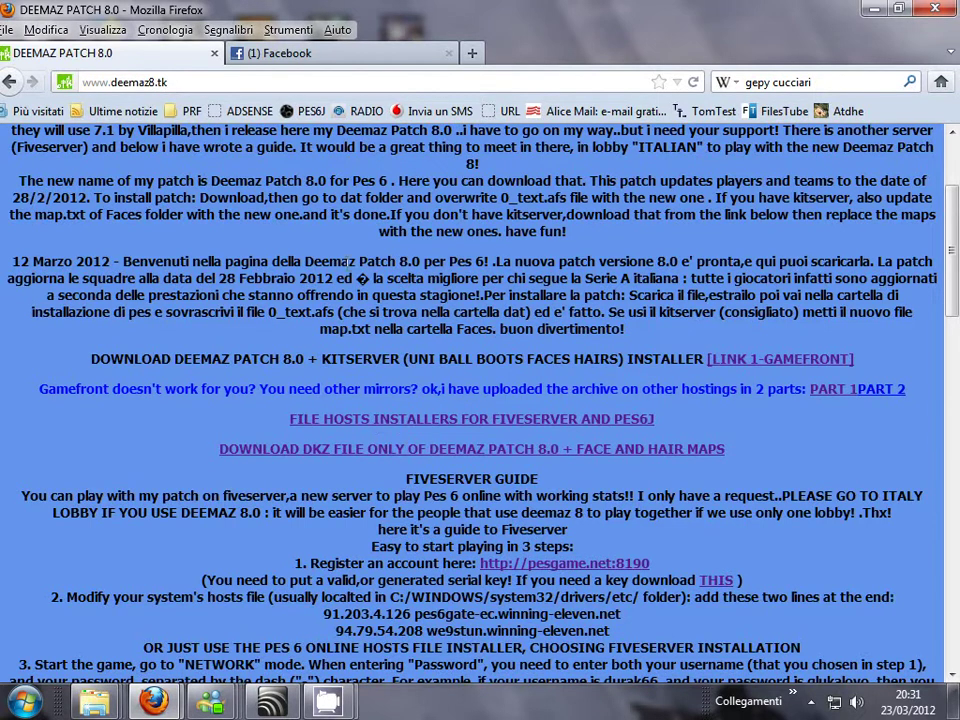
left_click(452, 424)
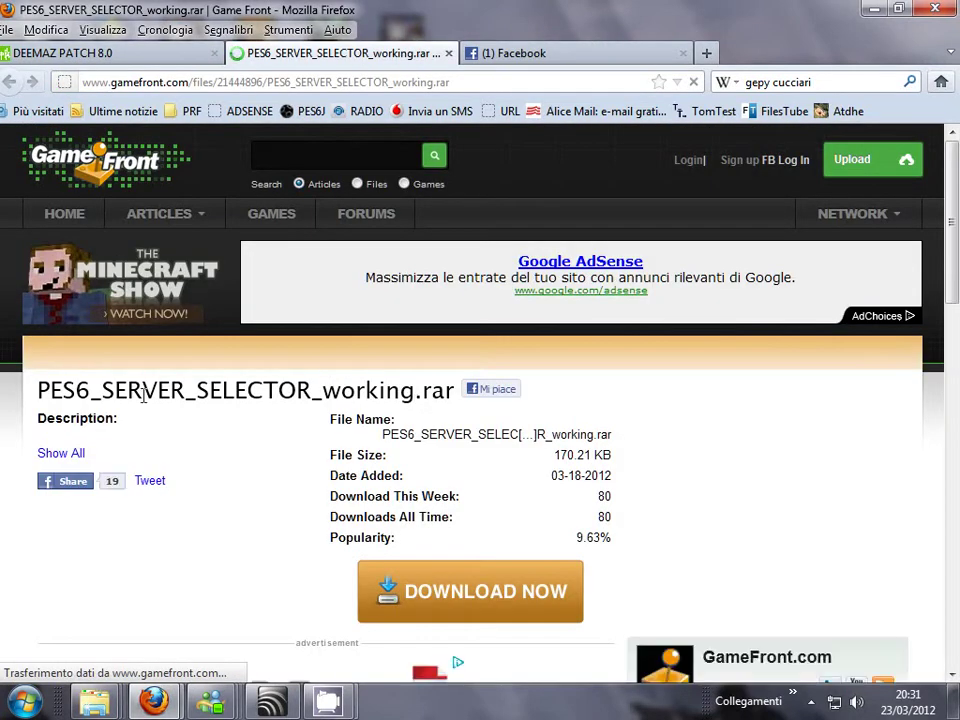
left_click(288, 29)
left_click(288, 29)
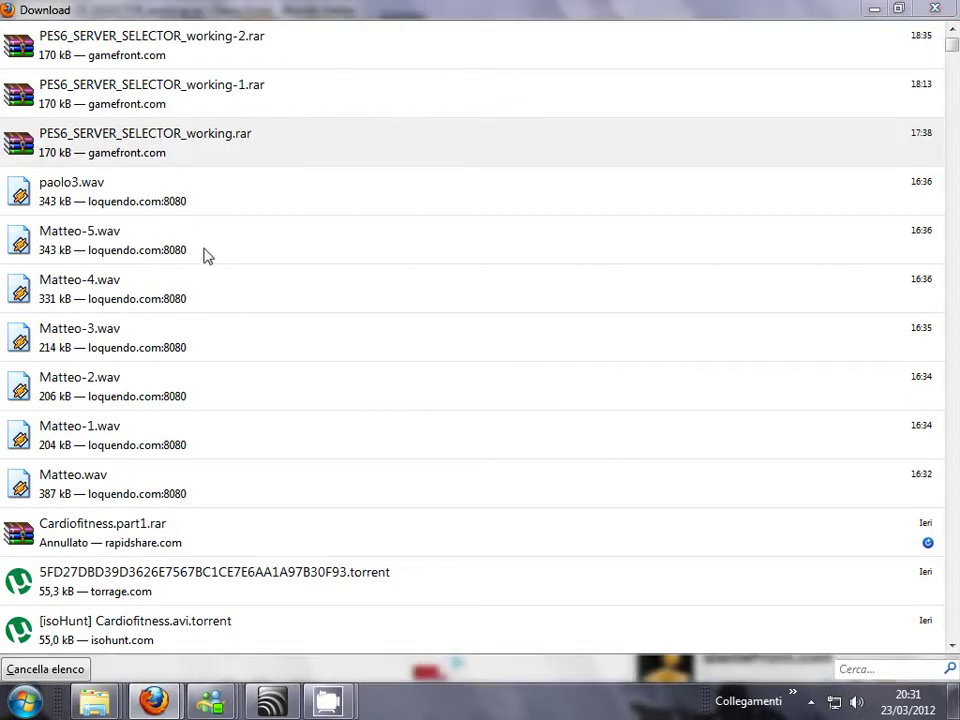
Install FIVESERVER_Setup.exe from PES6_SERVER_SELECTOR_working.rar with default settings, then close WinRAR.
double_click(107, 188)
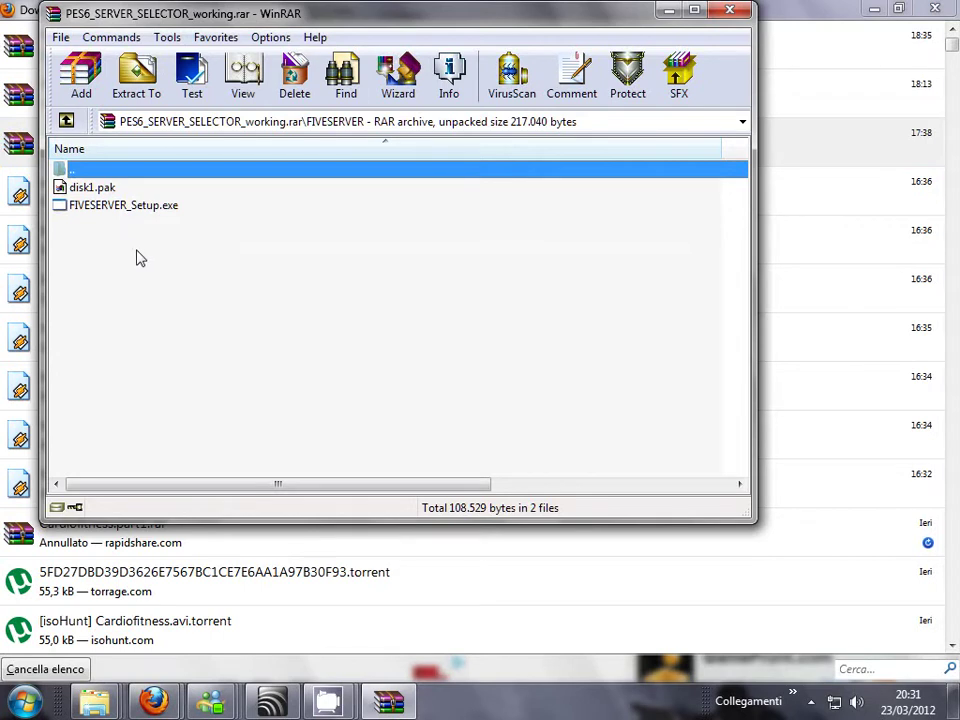
double_click(150, 206)
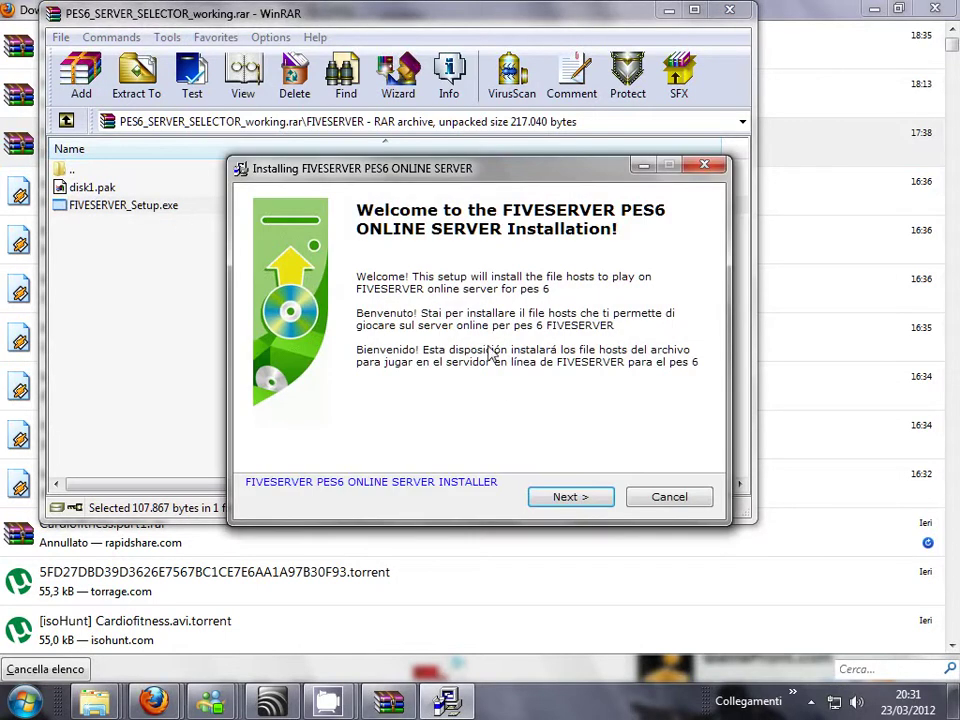
left_click(570, 498)
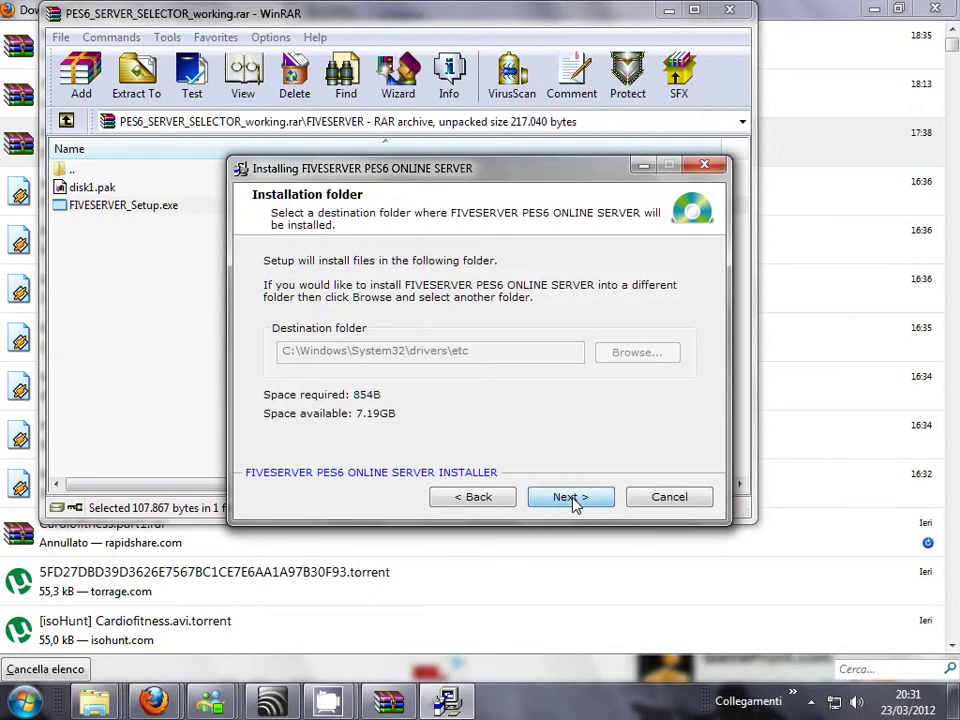
left_click(562, 496)
left_click(668, 497)
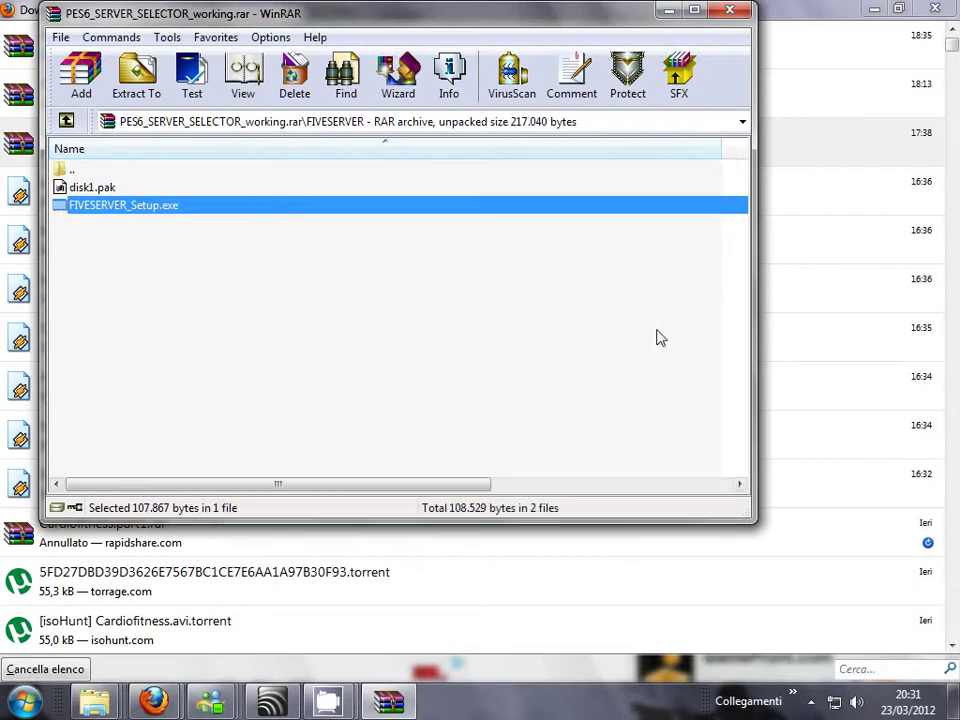
left_click(730, 11)
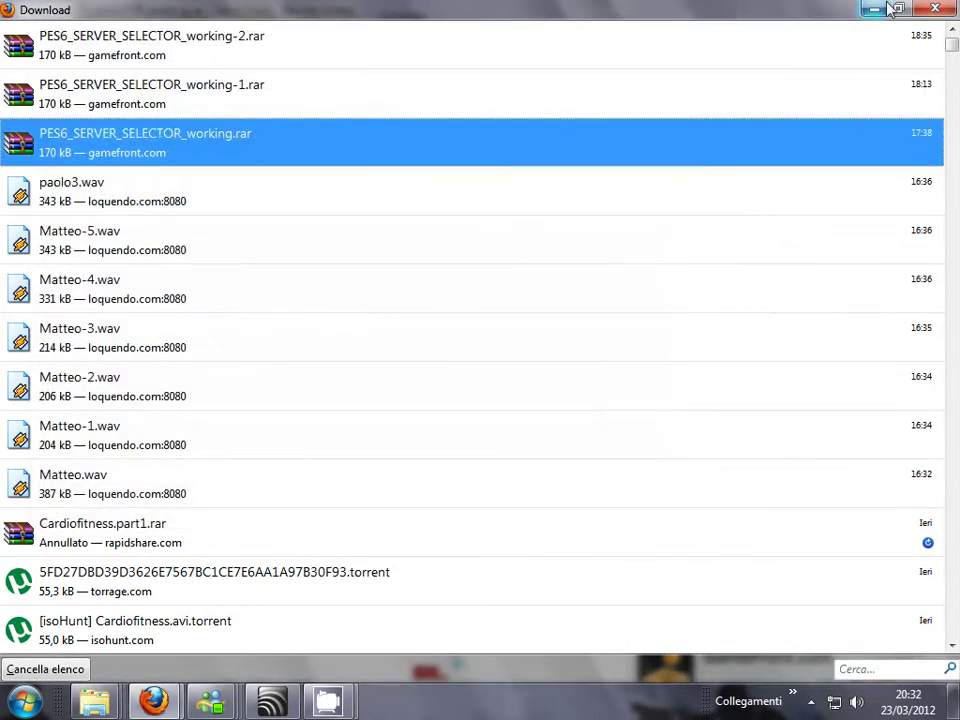
Open Documents > KONAMI > Pro Evolution Soccer 6 > save > folder1 in Explorer.
left_click(885, 9)
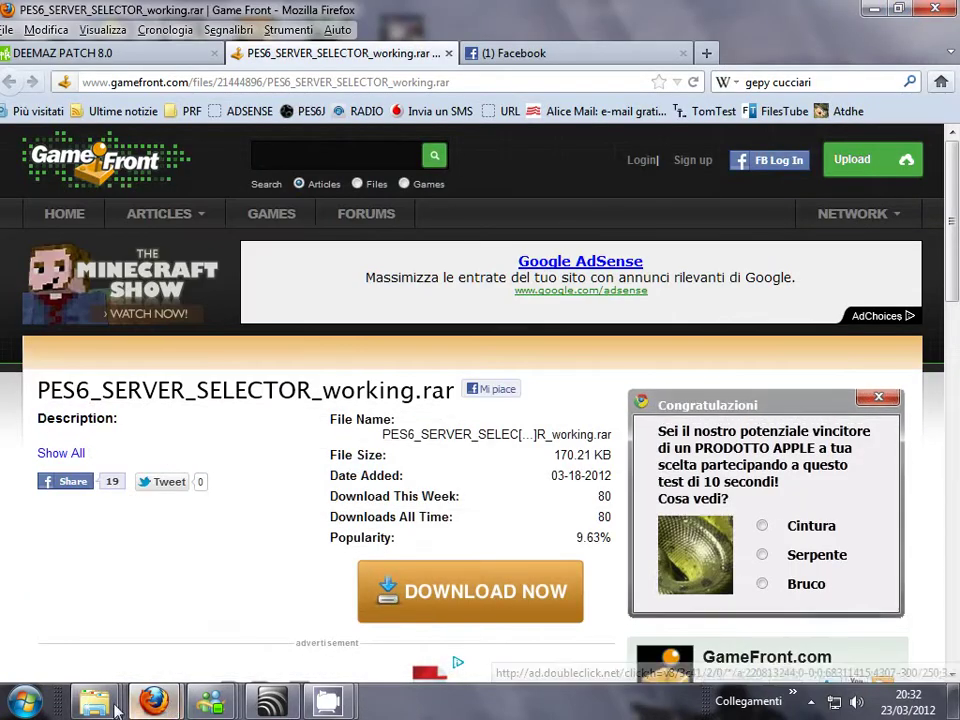
mouse_move(115, 708)
left_click(812, 604)
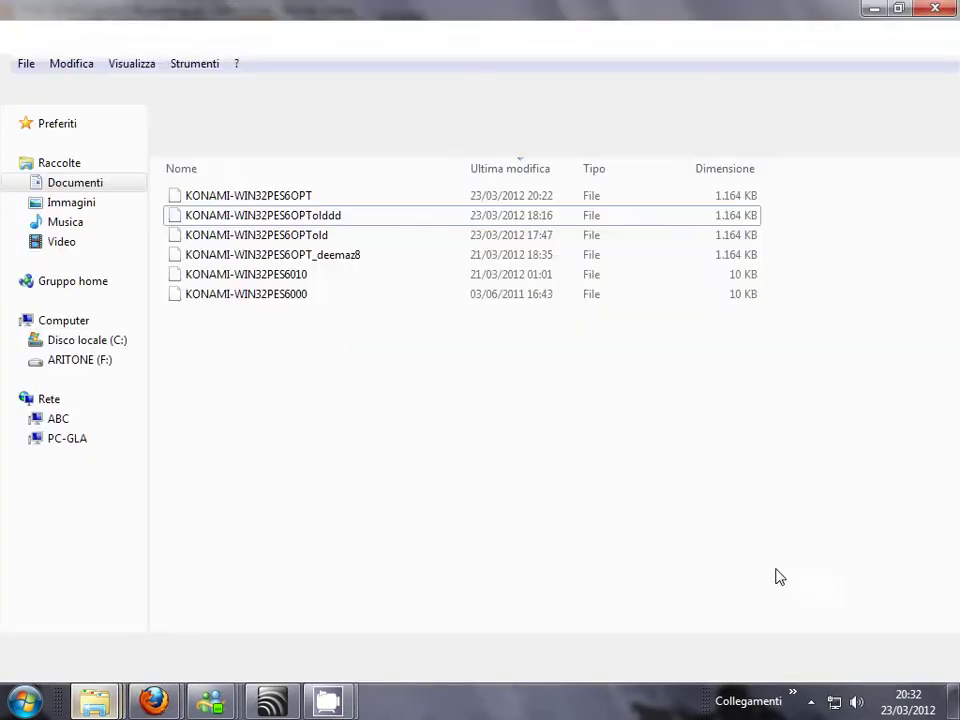
mouse_move(95, 700)
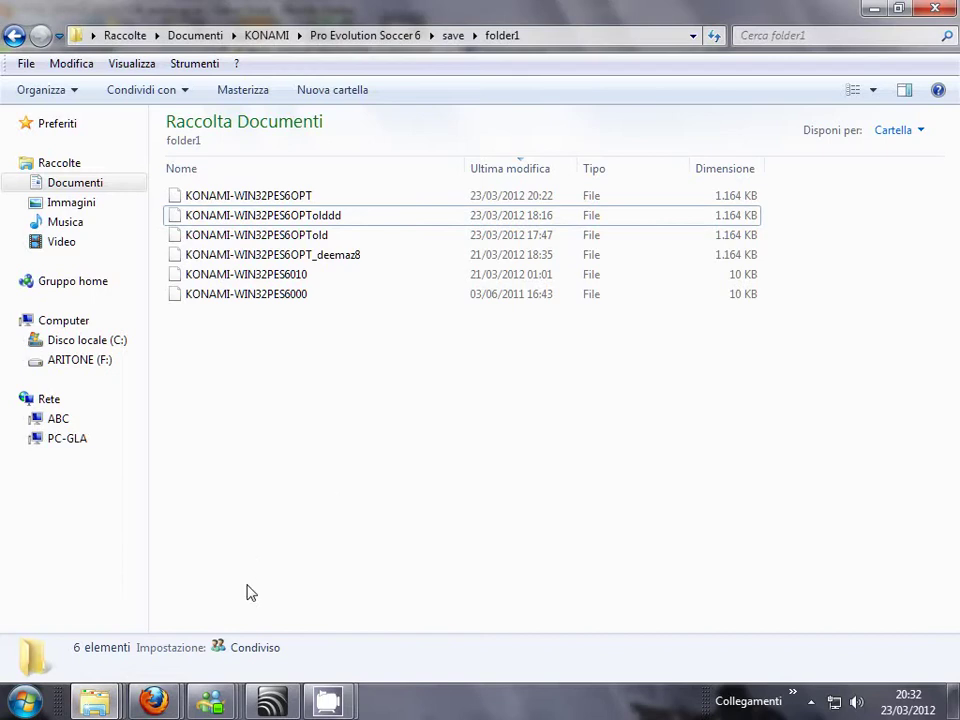
left_click(22, 701)
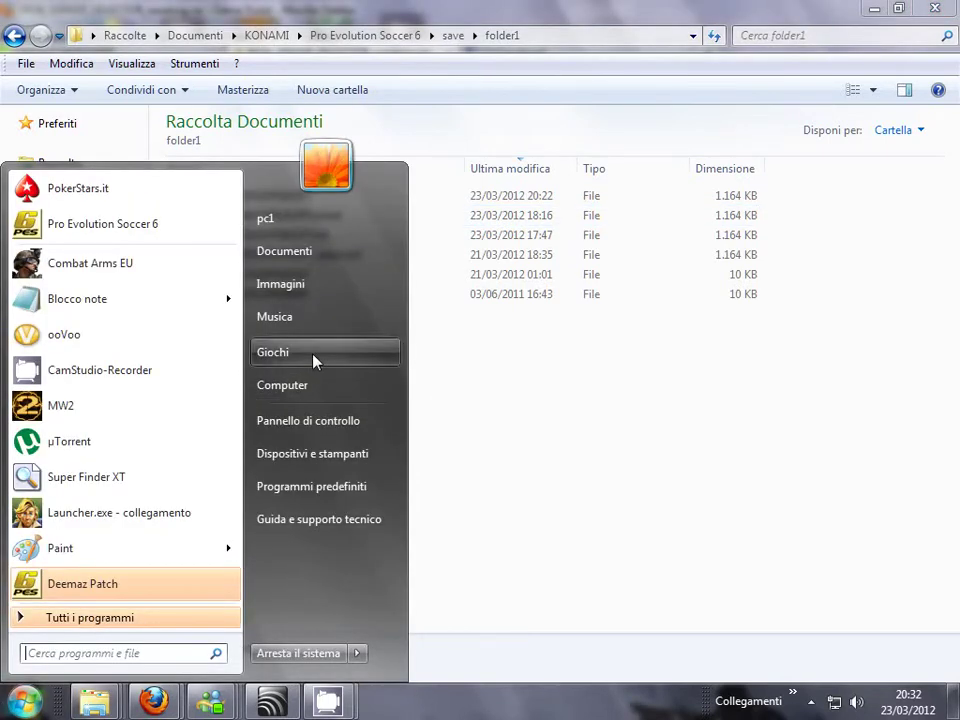
left_click(285, 251)
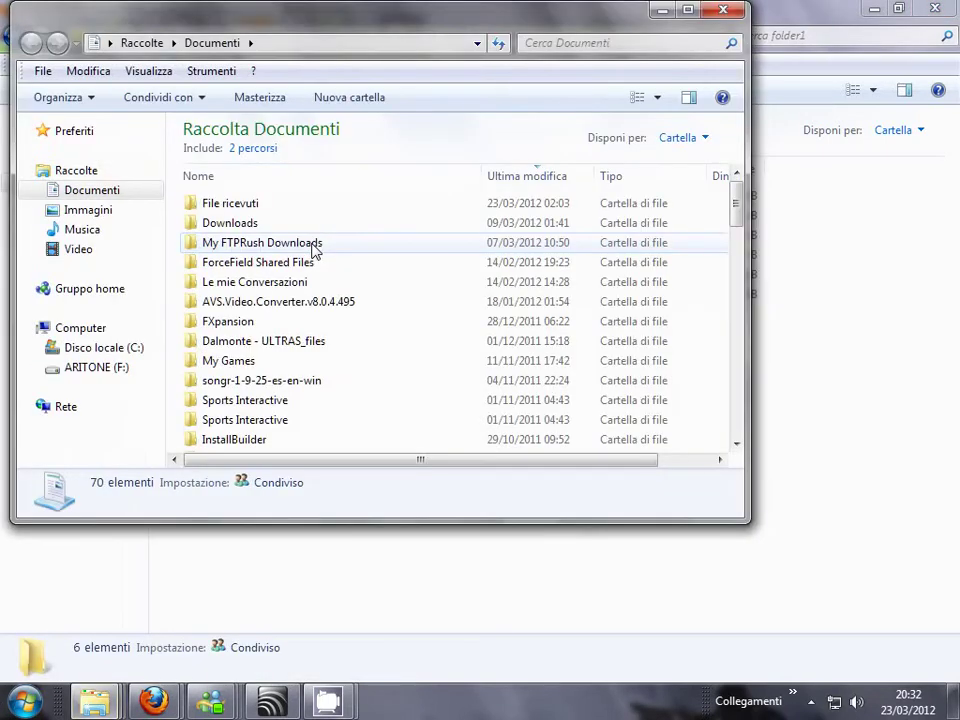
scroll(257, 381, "down", 4)
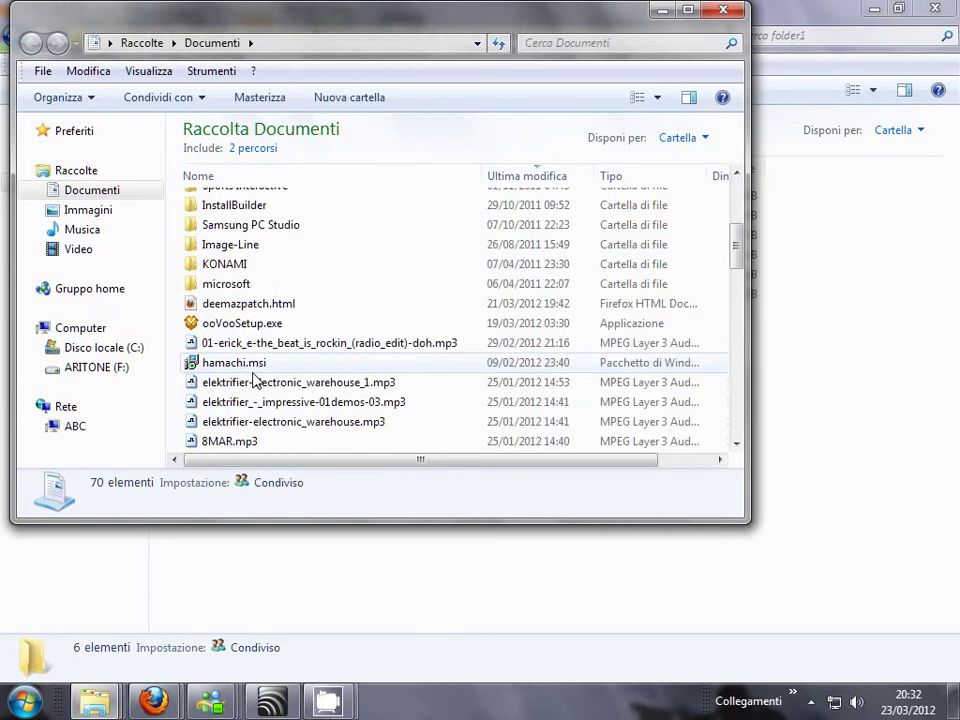
scroll(257, 381, "up", 3)
double_click(243, 438)
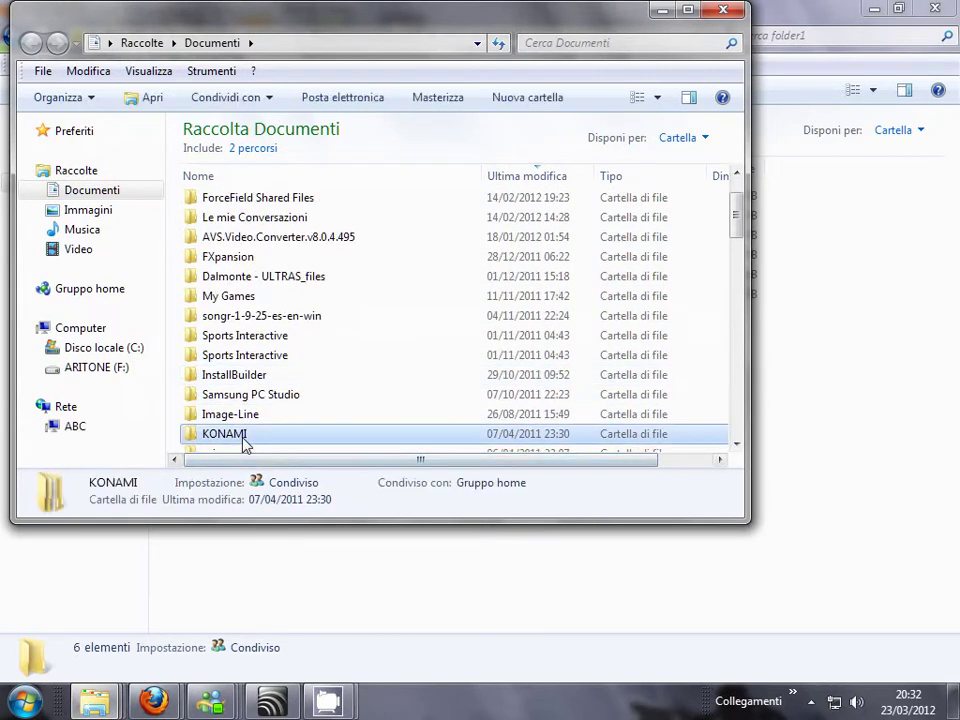
left_click(254, 210)
double_click(254, 207)
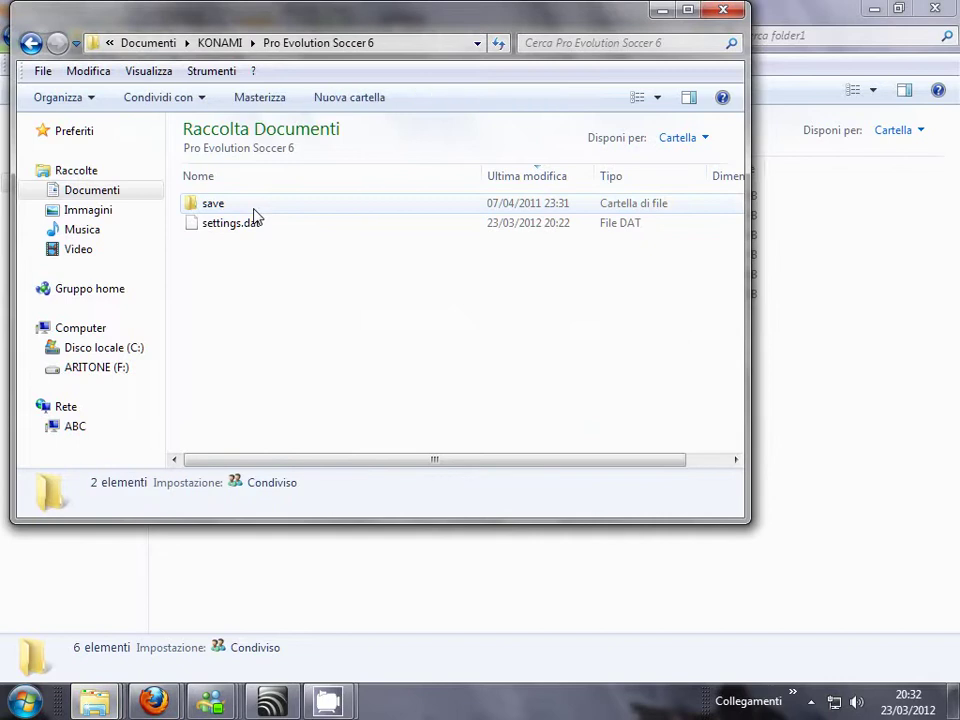
double_click(254, 208)
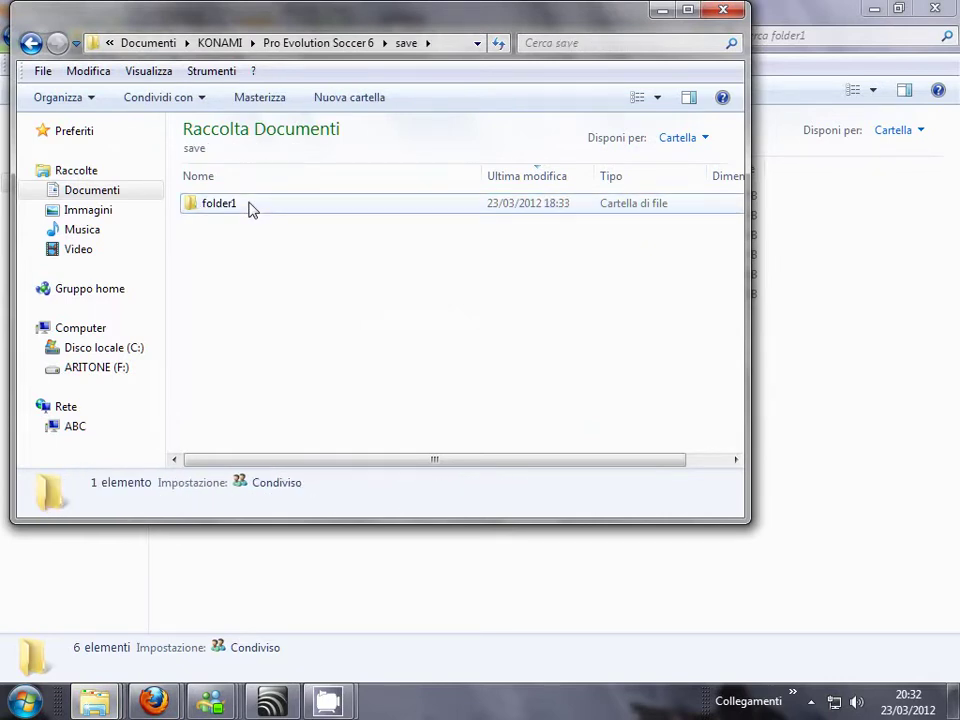
double_click(250, 208)
Rename KONAMI-WIN32PES6OPT with an extra suffix so the original name is gone.
left_click(300, 209)
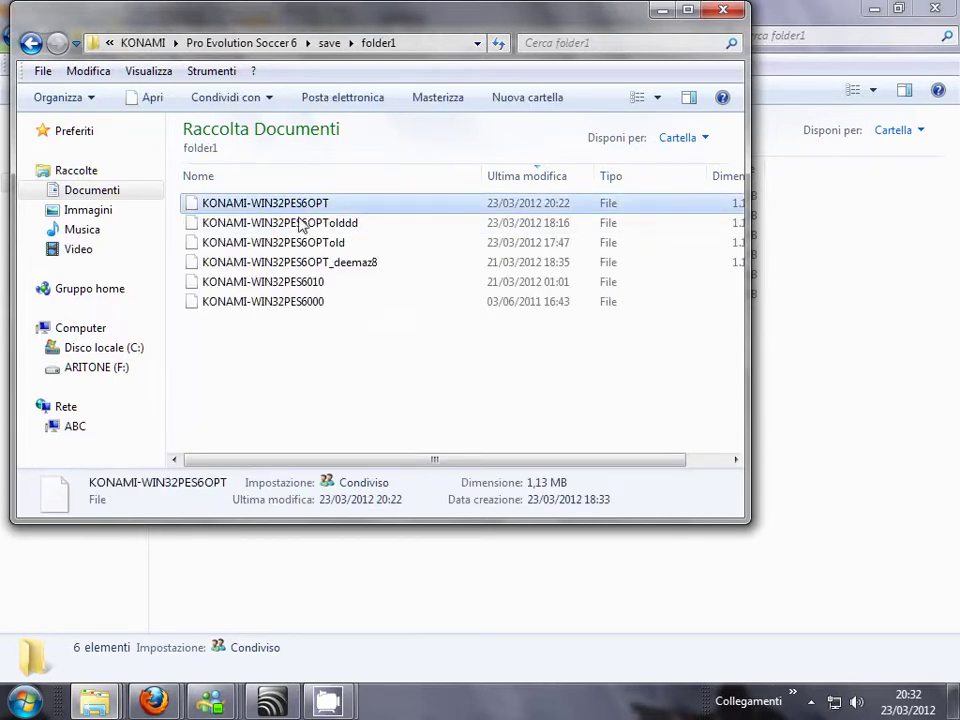
left_click(303, 226)
left_click(304, 211)
right_click(314, 212)
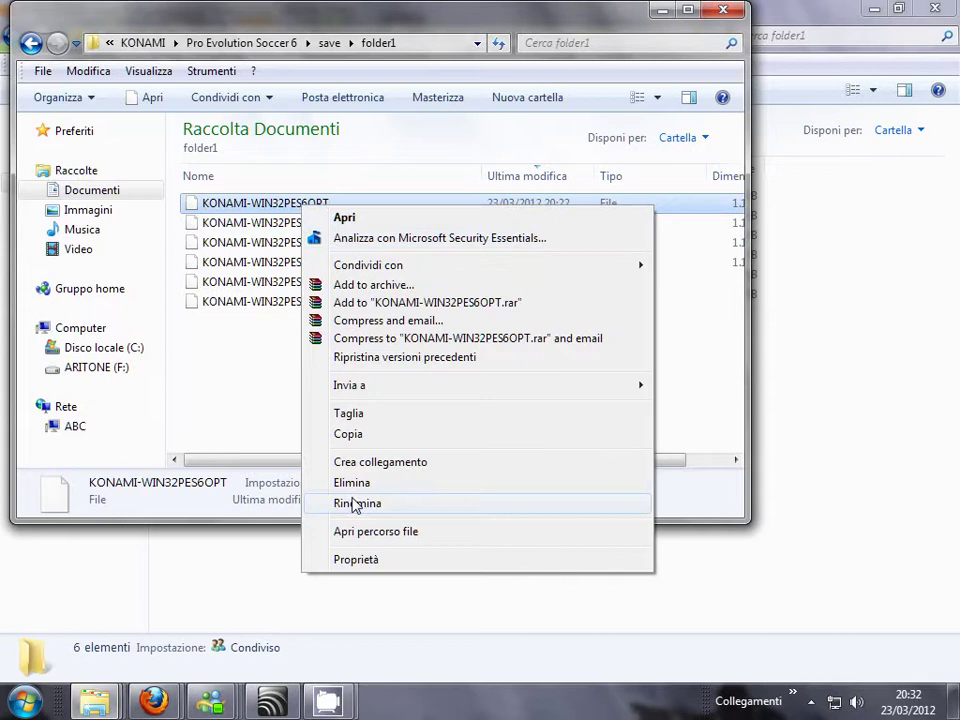
left_click(356, 503)
left_click(337, 206)
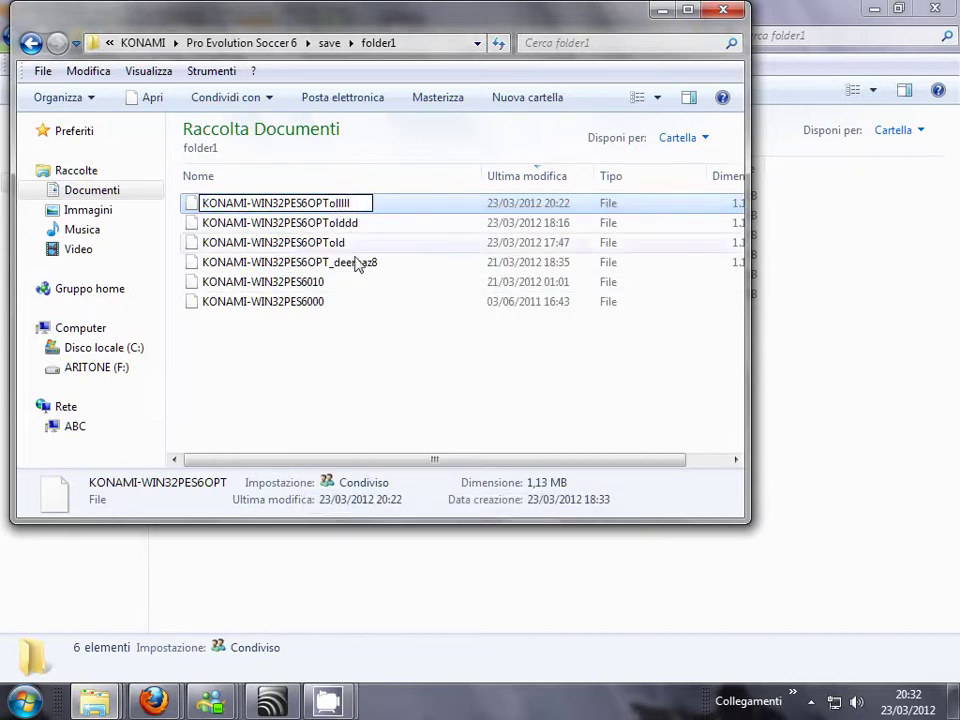
left_click(320, 350)
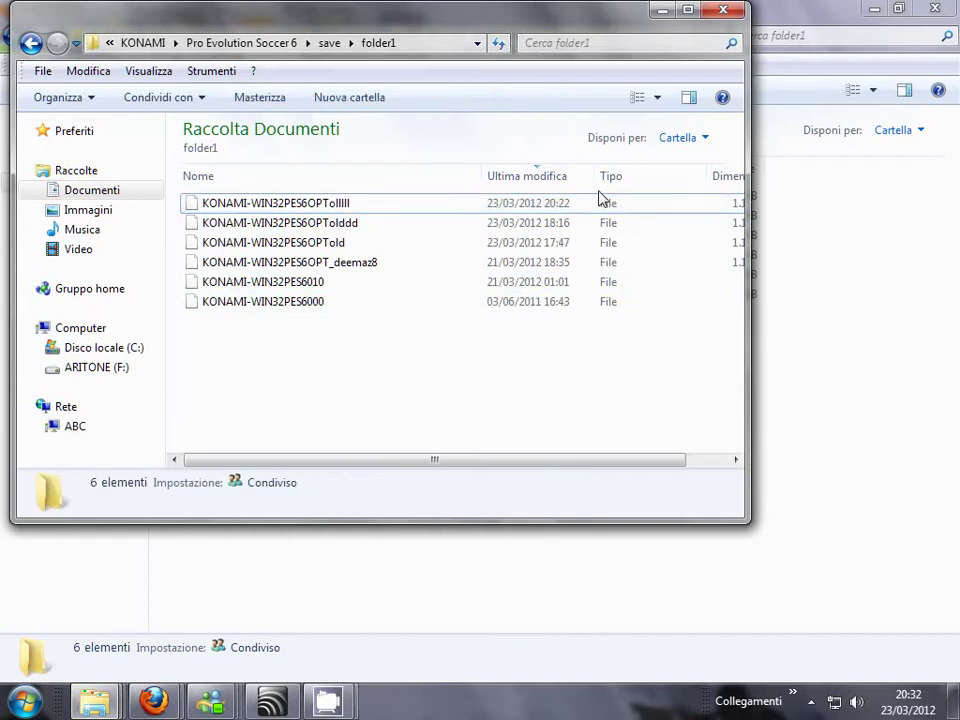
left_click(668, 10)
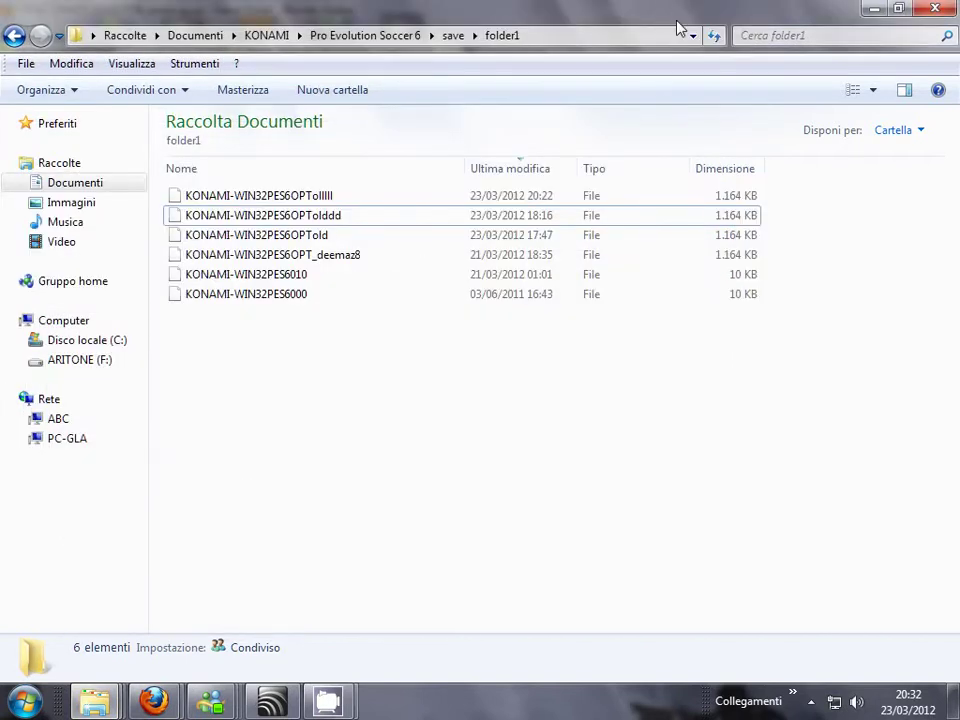
In the Pro Evolution Soccer 6 folder, select and launch PES6j8.exe.
left_click(871, 9)
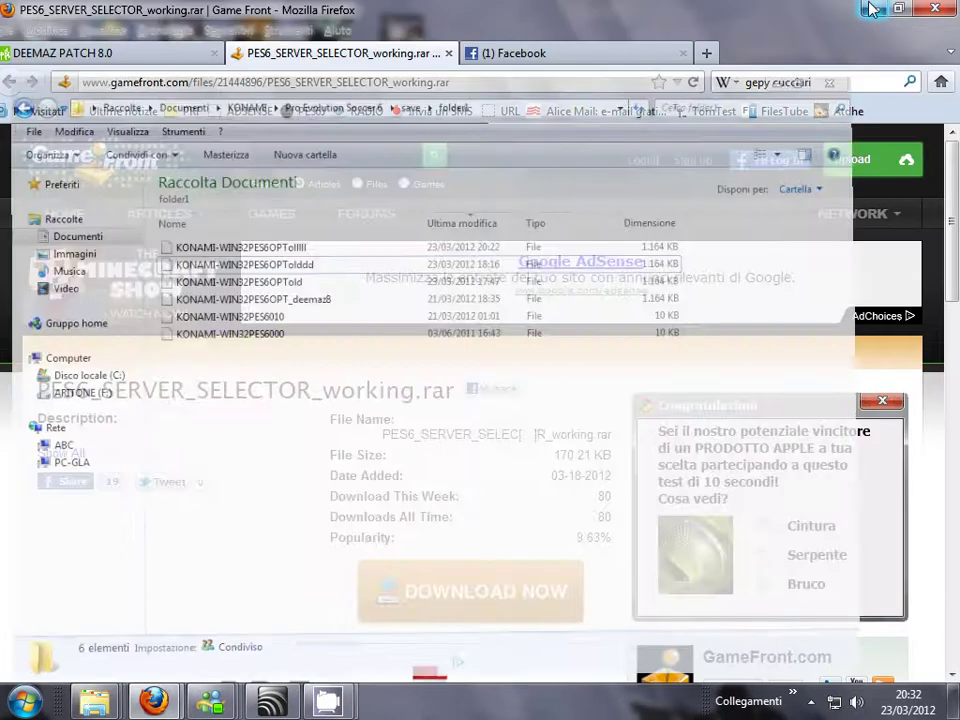
left_click(871, 10)
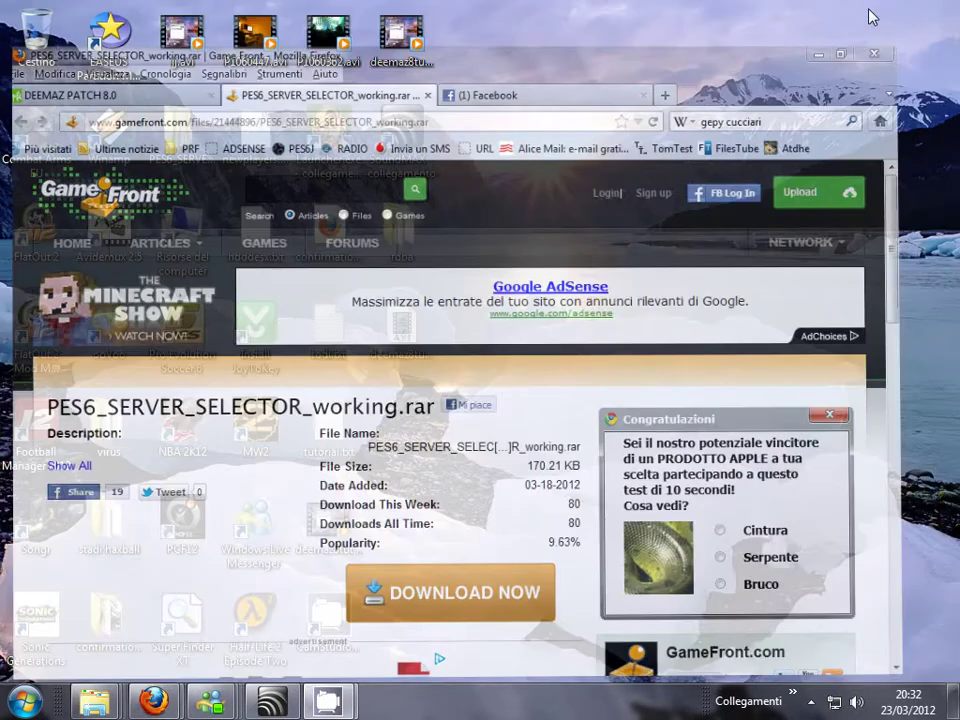
mouse_move(95, 700)
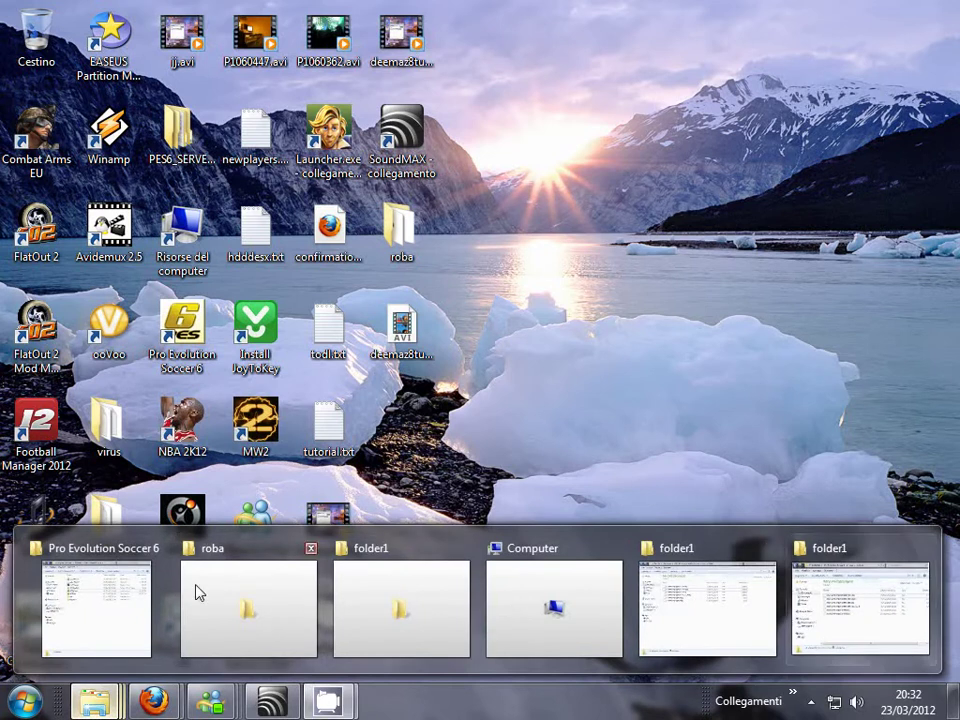
left_click(96, 604)
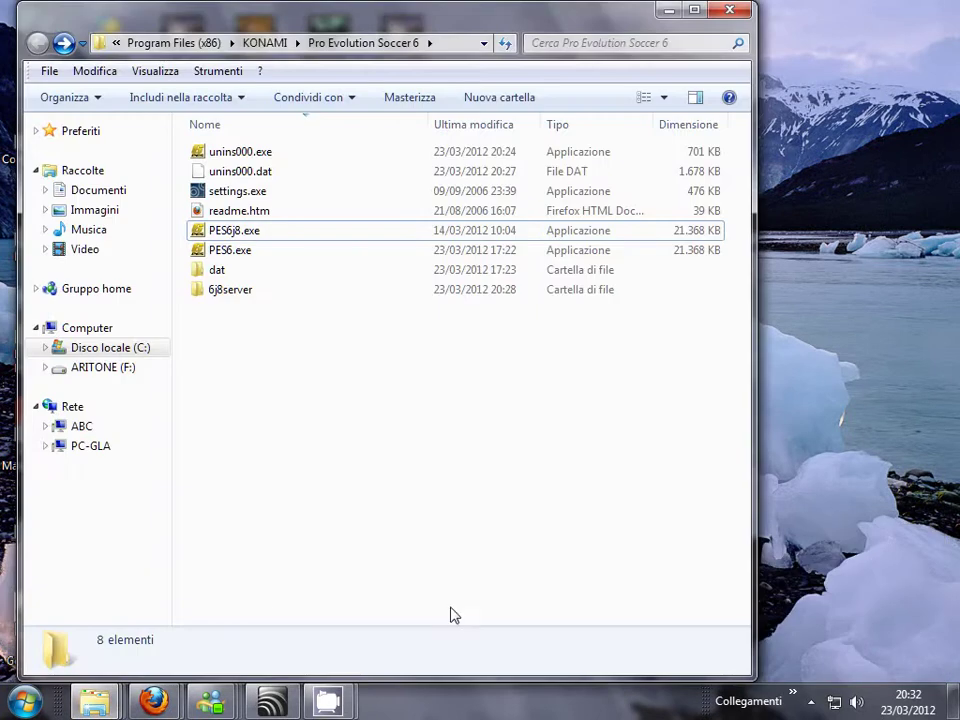
left_click(215, 232)
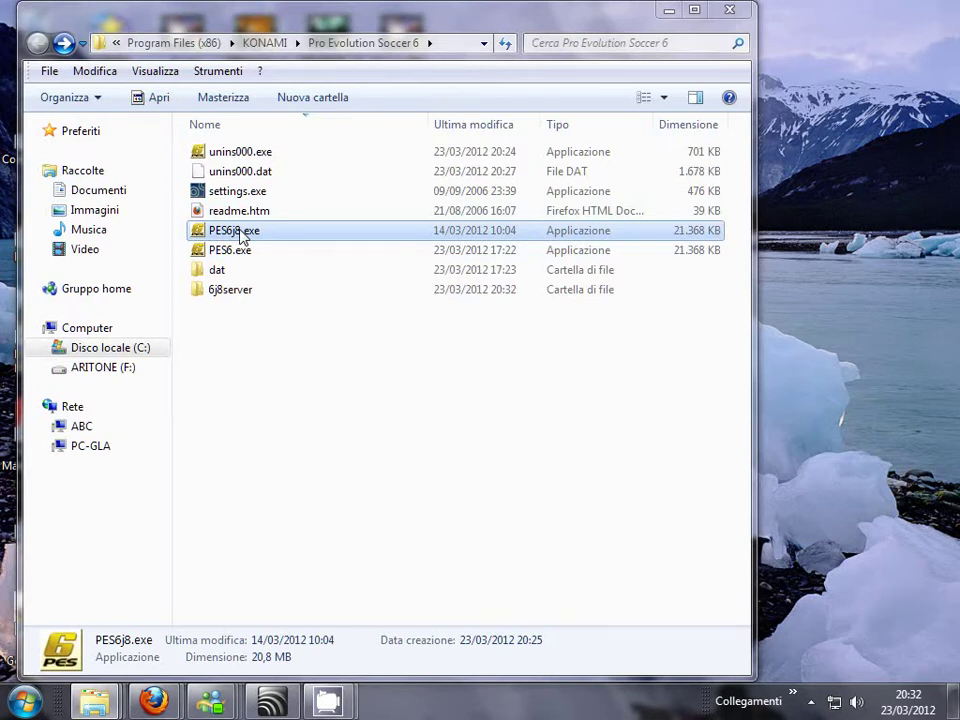
double_click(240, 235)
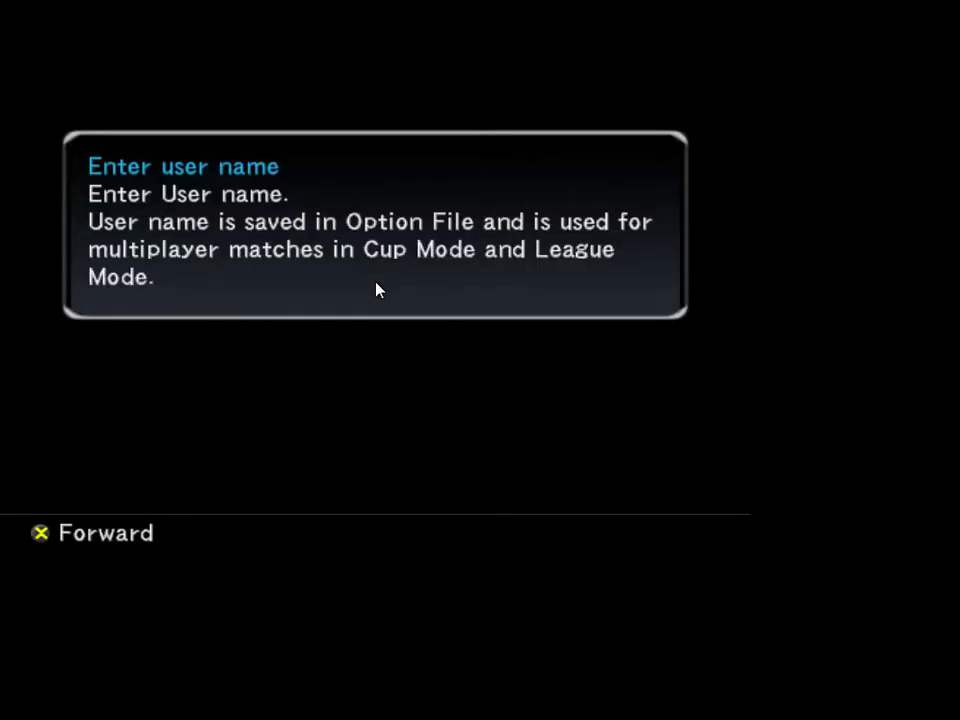
Save a game user name and set the game level to Top Player.
key("Return")
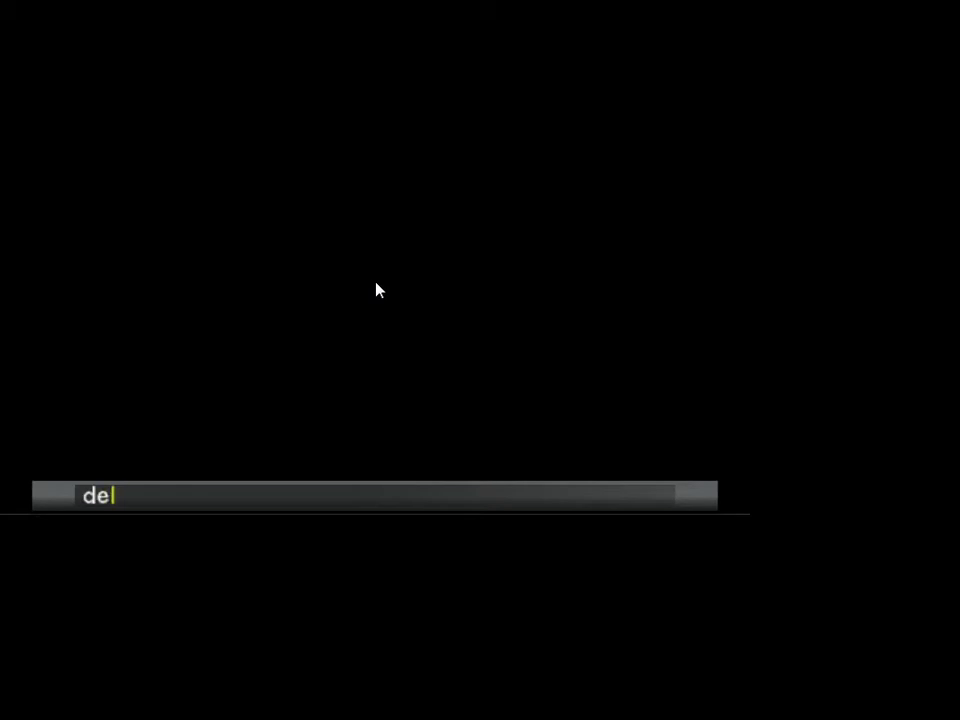
type("deemaz")
key("Return")
key("Return")
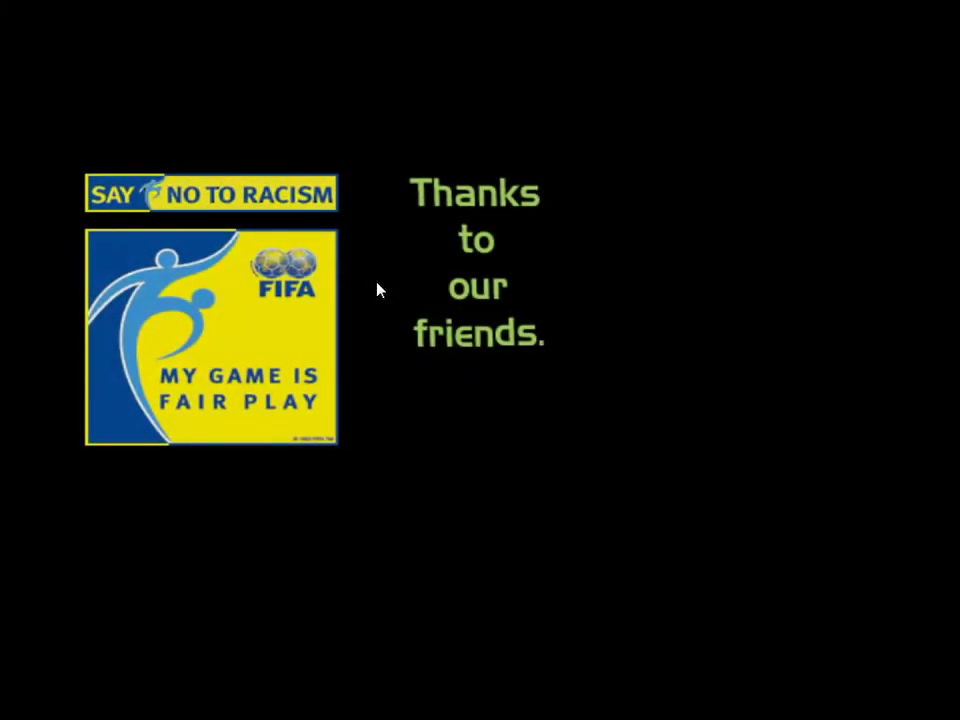
key("Down")
key("Down")
key("Return")
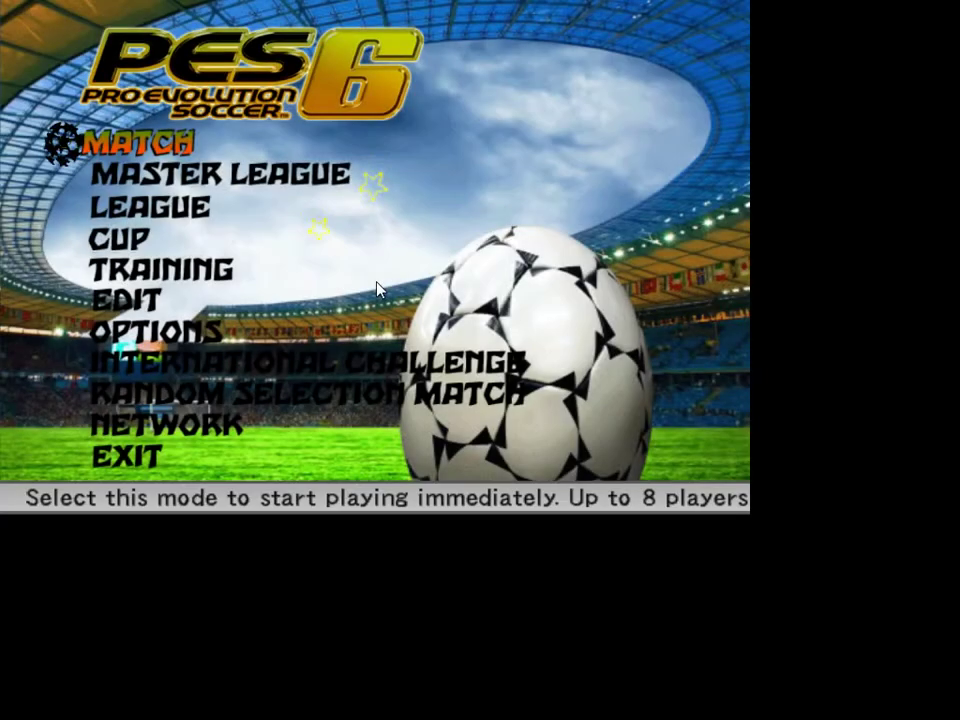
In Sound Settings, turn BGM Volume to zero, lower Sound Effects Volume, and save.
key("Up")
key("Up")
key("Up")
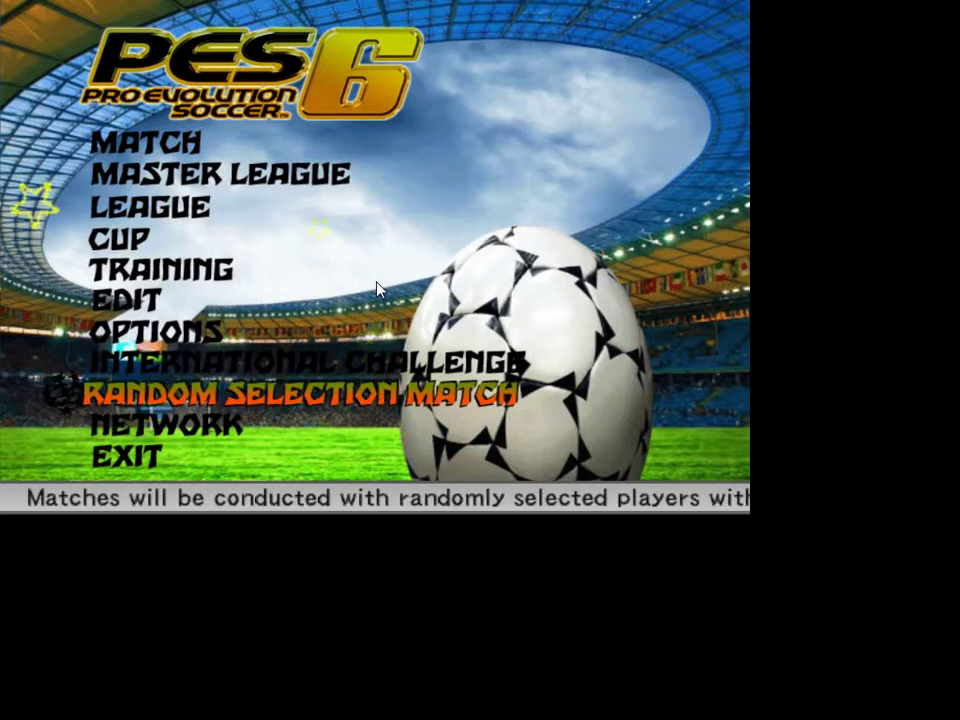
key("Up")
key("Up")
key("Return")
key("Down")
key("Down")
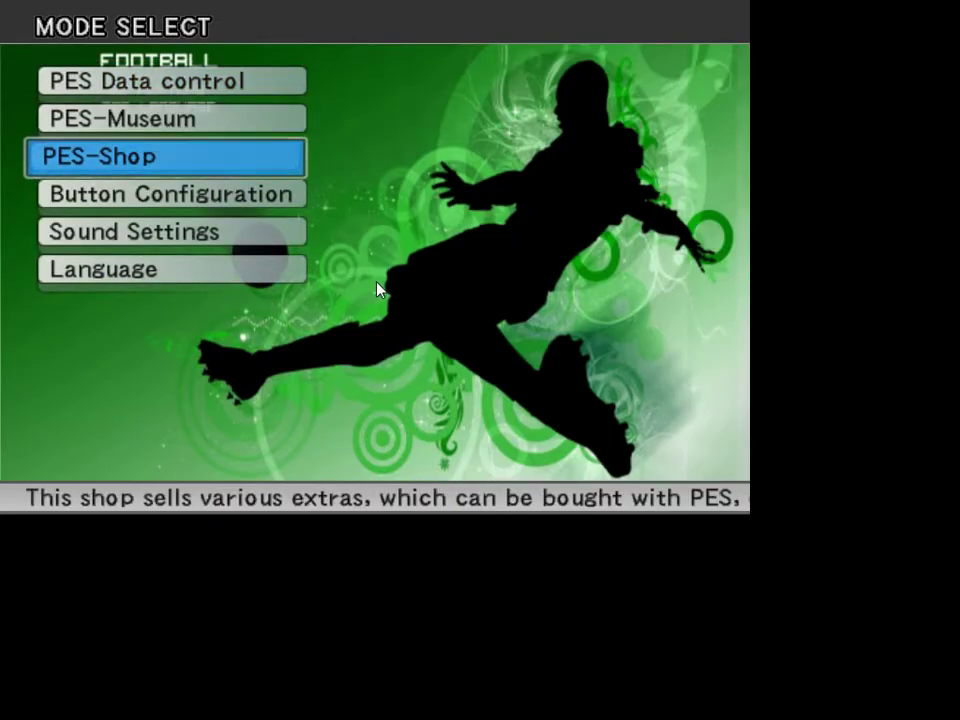
key("Down")
key("Down")
key("Return")
key("Down")
key("Down")
key("Down")
key("Down")
key("Down")
key("Down")
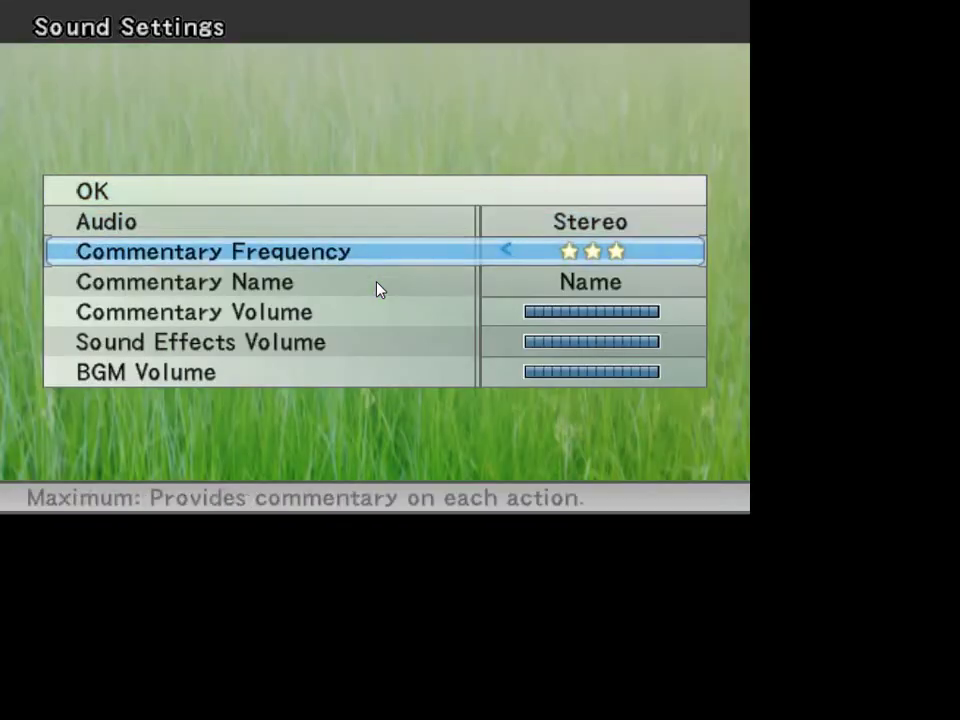
key("Left")
key("Left")
key("Left")
key("Left")
key("Left")
key("Left")
key("Left")
key("Left")
key("Left")
key("Left")
key("Left")
key("Left")
key("Left")
key("Left")
key("Left")
key("Left")
key("Left")
key("Left")
key("Left")
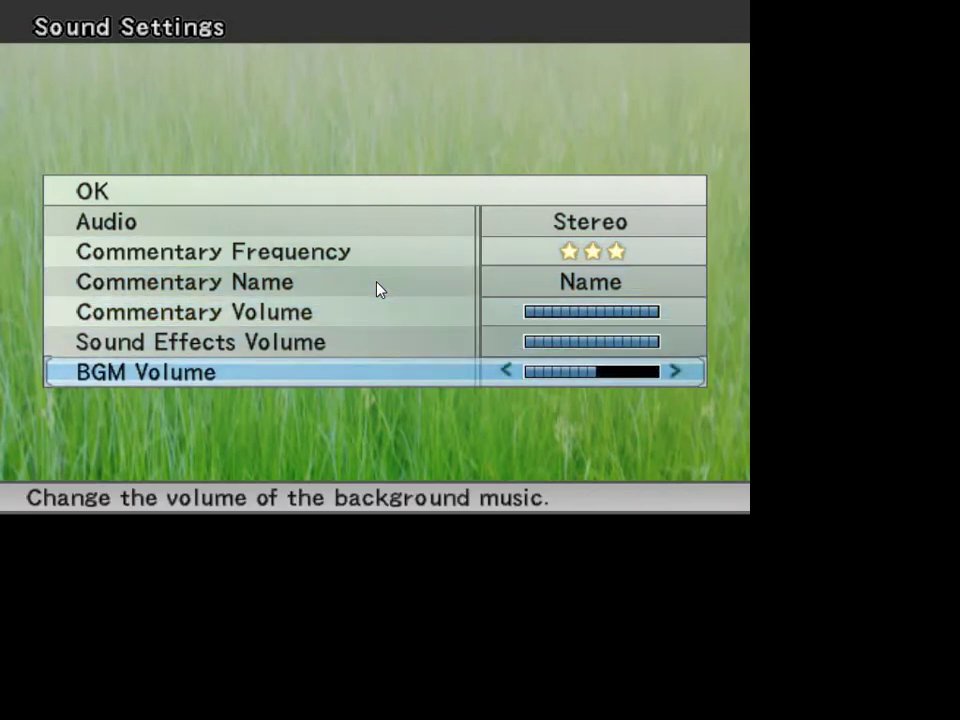
key("Up")
key("Down")
key("Left")
key("Left")
key("Left")
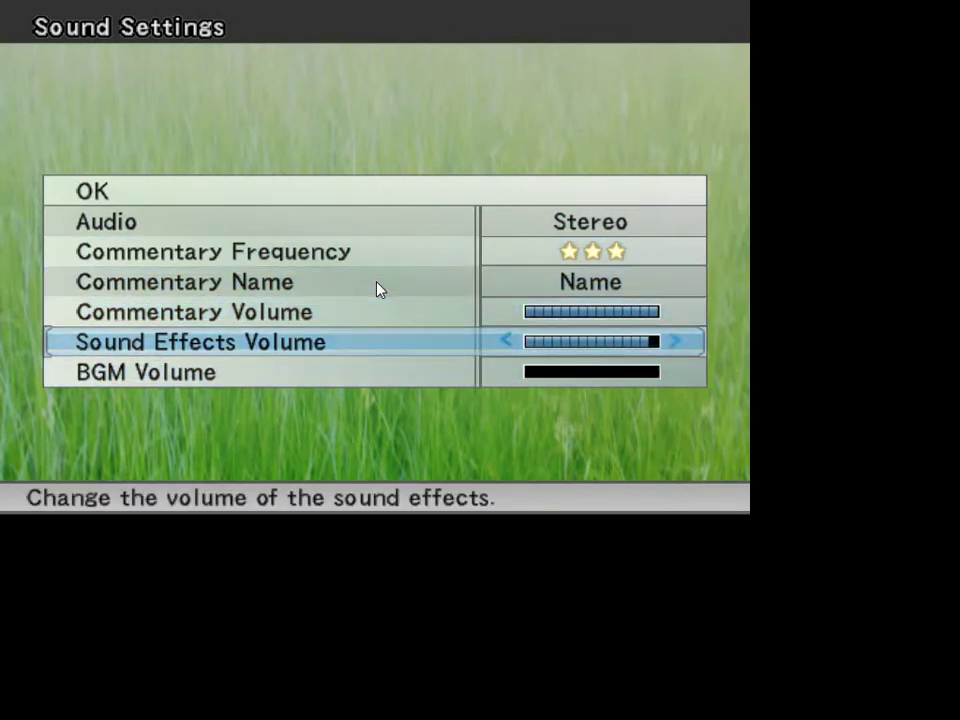
key("Left")
key("Left")
key("Left")
key("Left")
key("Left")
key("Left")
key("Left")
key("Left")
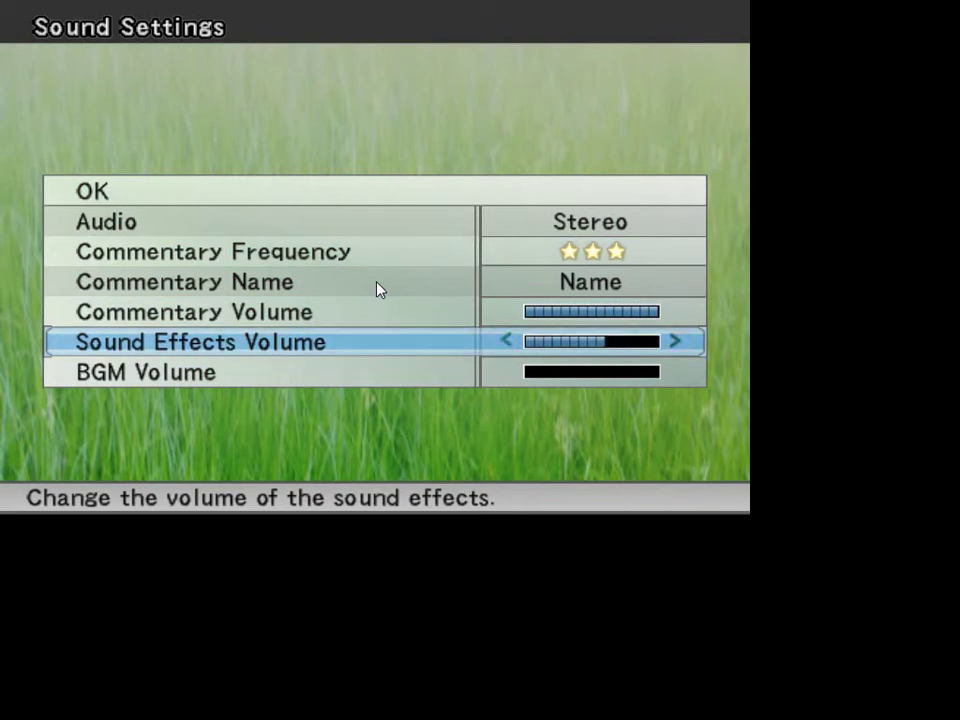
key("Up")
key("Up")
key("Up")
key("Up")
key("Up")
key("z")
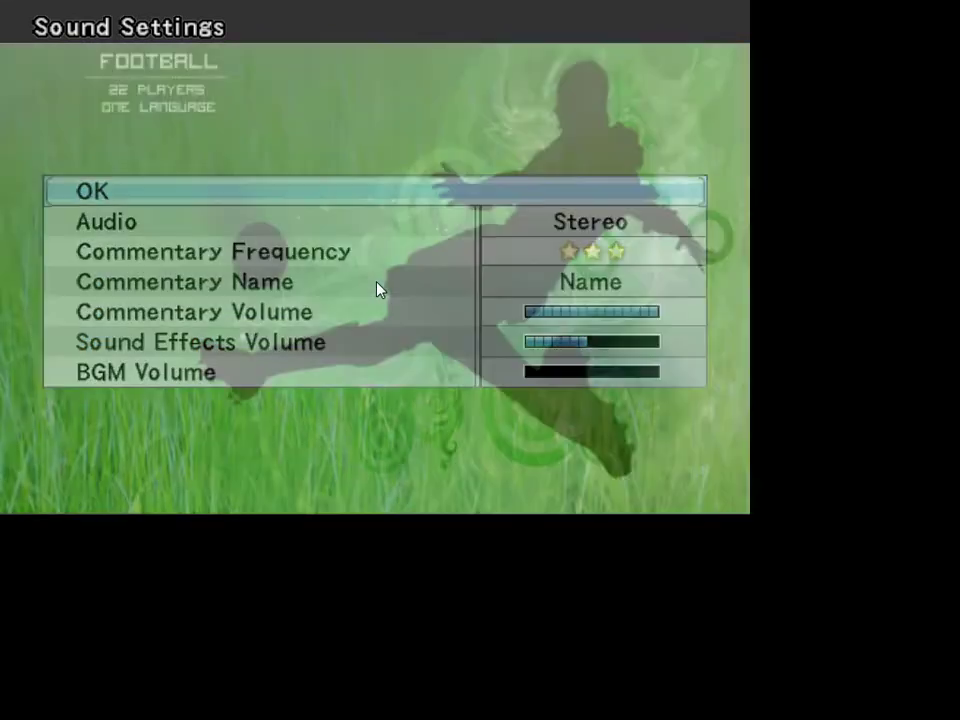
key("x")
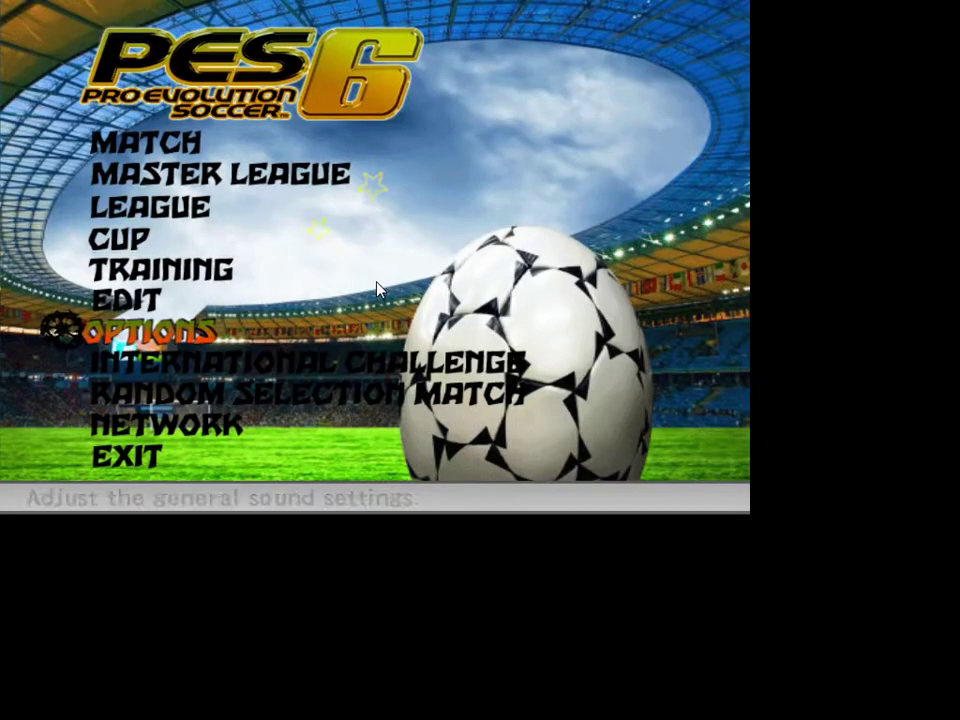
Set up an exhibition match with Serie A's AC Milan as the home team.
key("Up")
key("Up")
key("Up")
key("Up")
key("Up")
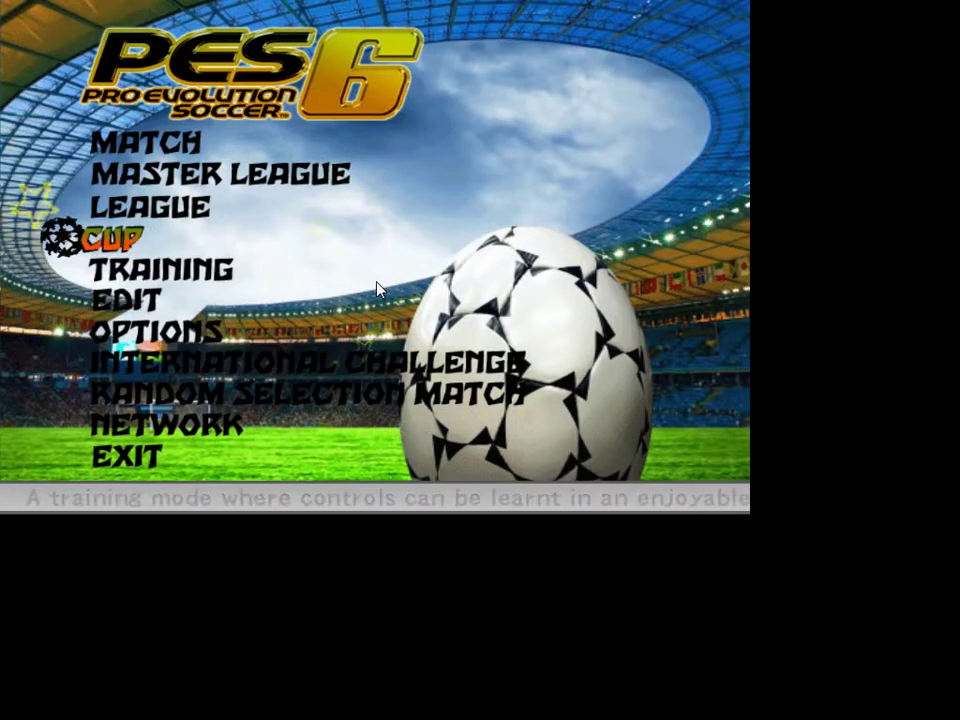
key("Up")
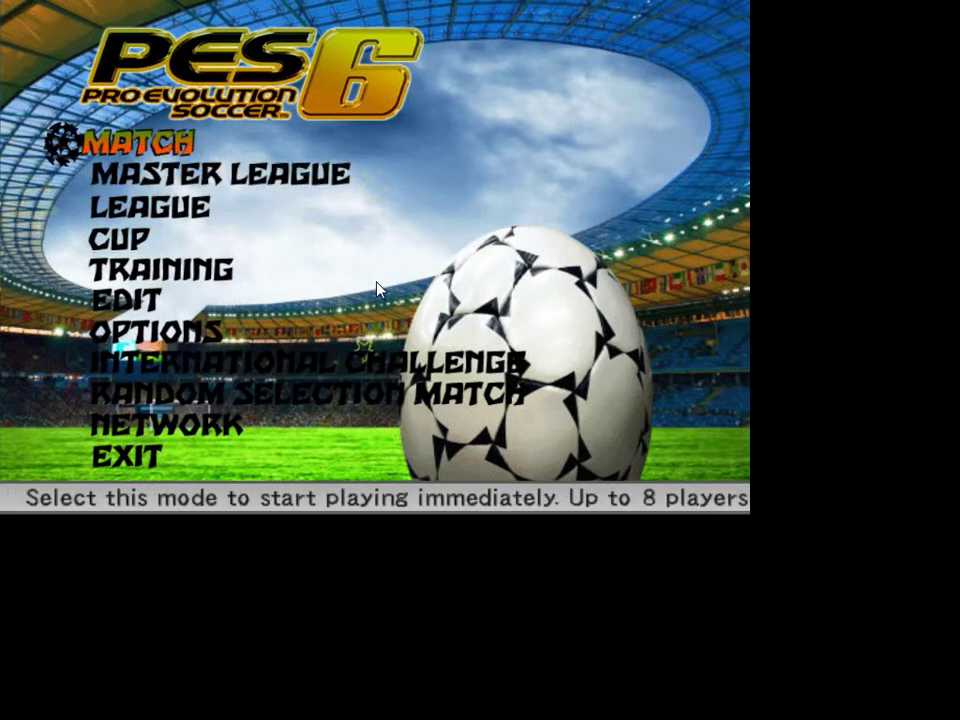
key("Return")
key("Return")
key("Return")
key("Down")
key("Right")
key("Right")
key("Return")
key("Down")
key("Down")
key("Right")
key("Right")
key("Up")
key("Up")
key("Return")
key("Down")
Choose Genoa CFC as the away team, accept the kits, and kick off.
key("Right")
key("Right")
key("Return")
key("Down")
key("Down")
key("Right")
key("Right")
key("Right")
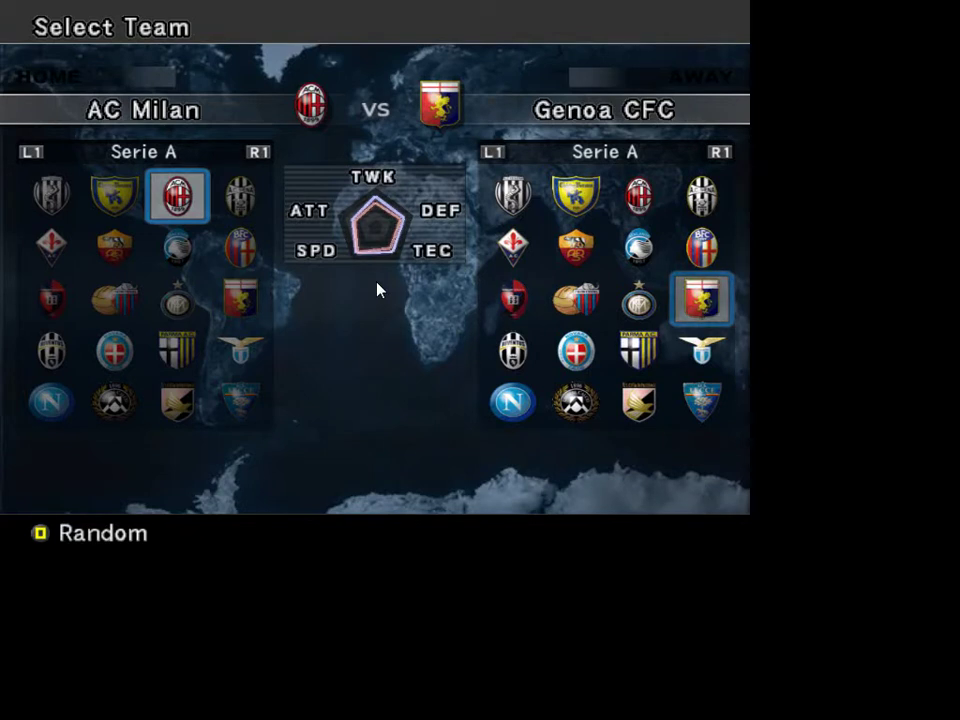
key("Left")
key("Right")
key("Up")
key("Down")
key("Return")
key("Return")
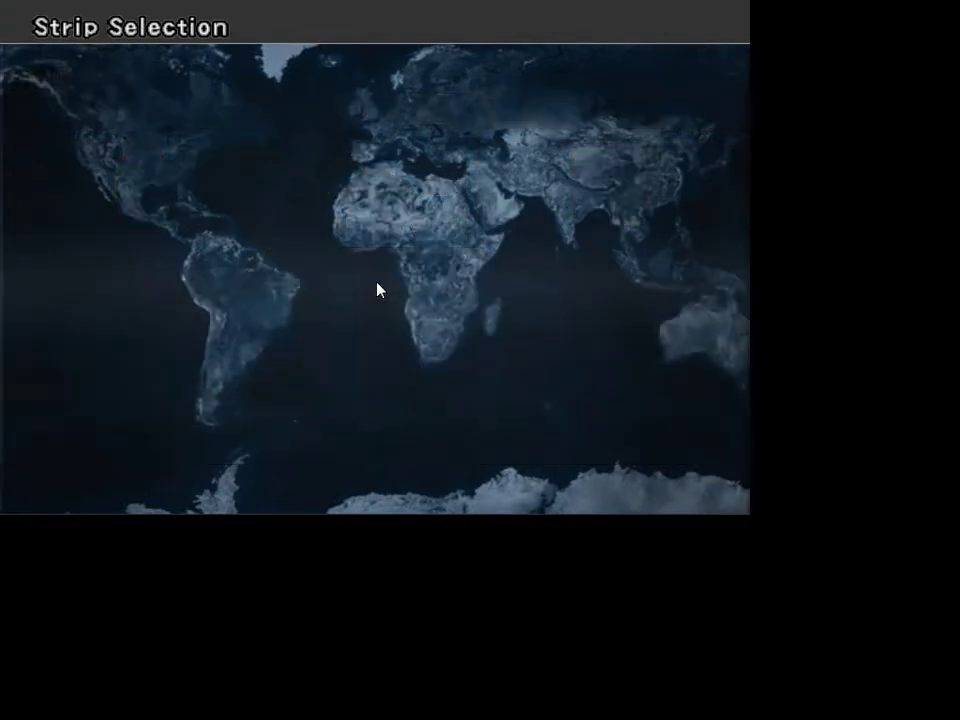
key("Return")
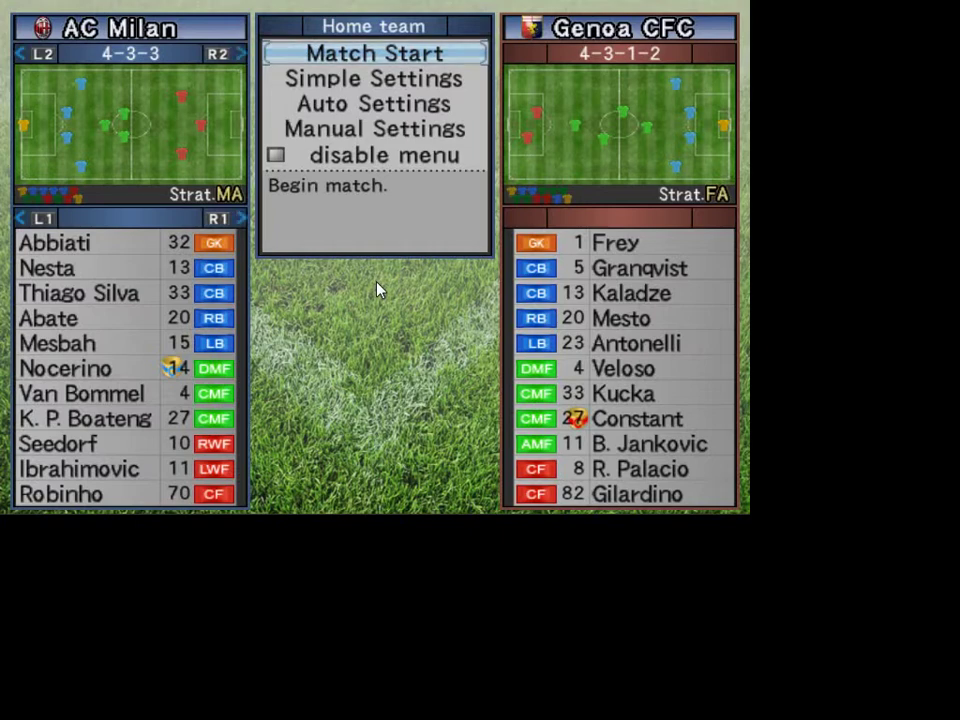
key("Return")
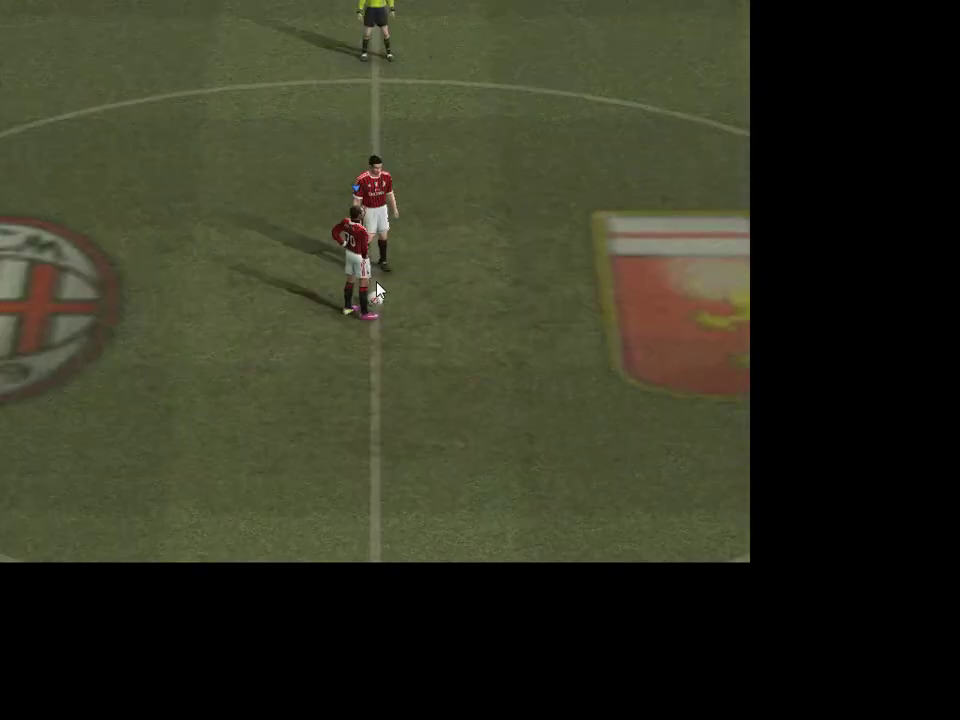
Quit the match, choosing play again with different teams, to return to the main menu.
key("Escape")
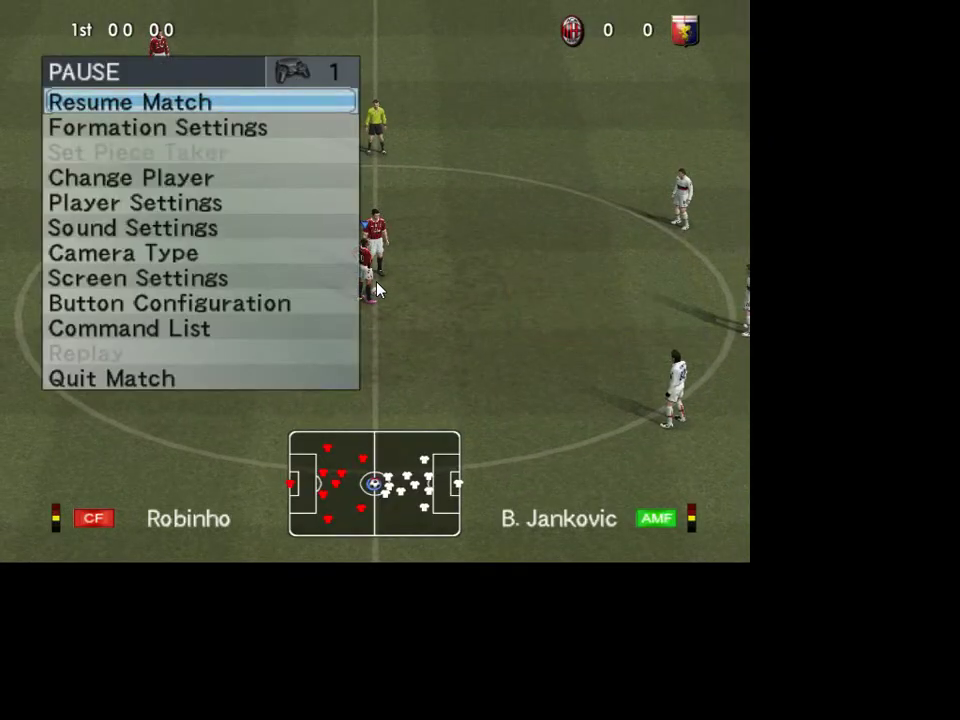
key("Up")
key("Return")
key("Up")
key("Return")
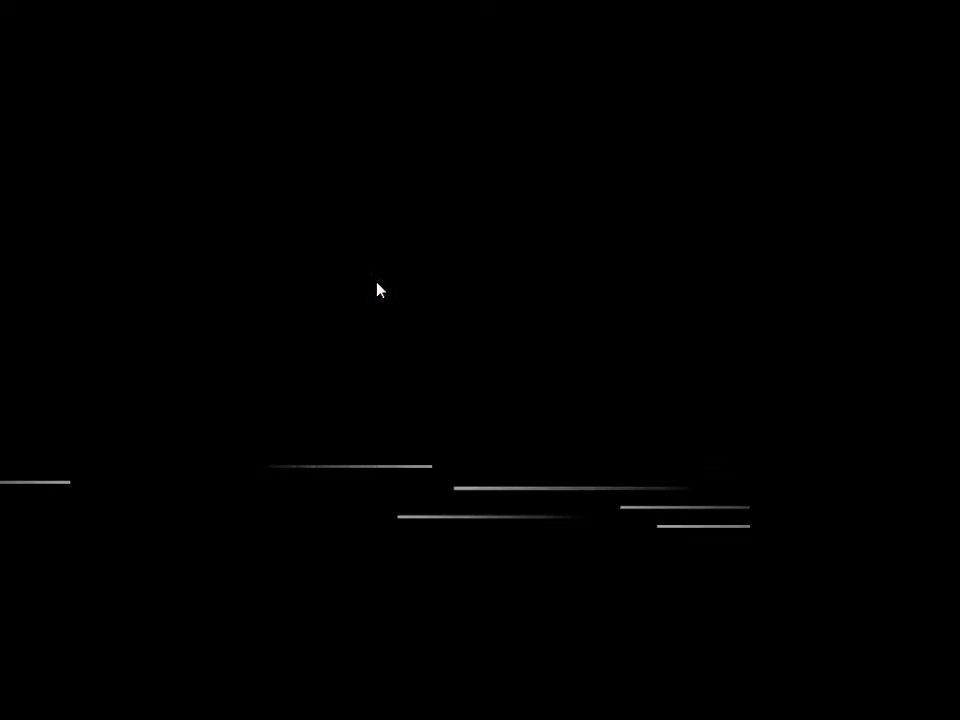
key("Up")
key("Up")
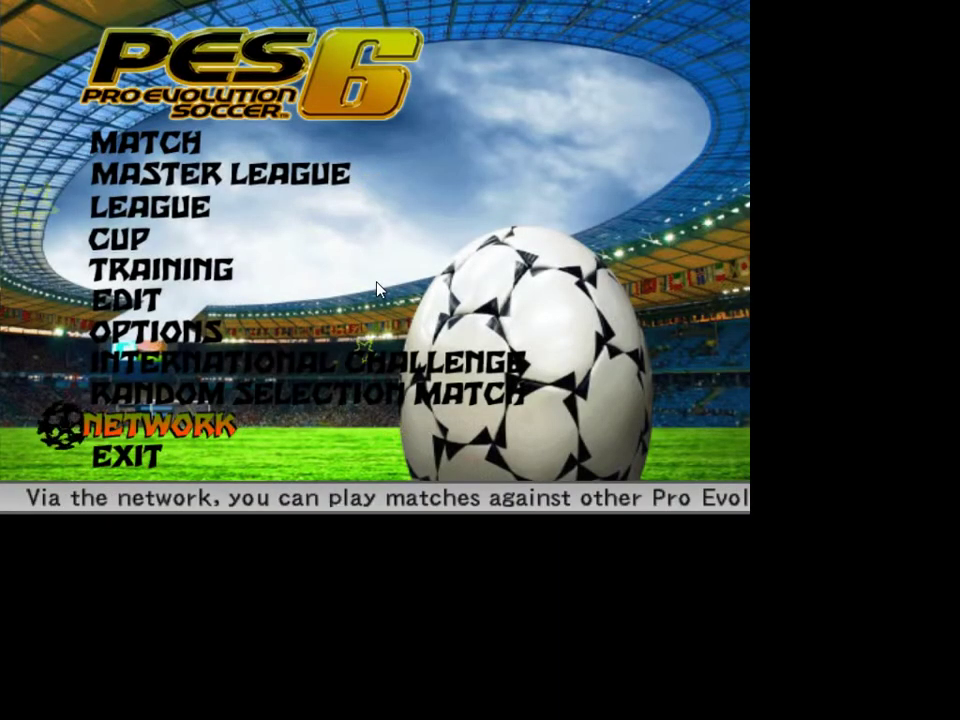
Enter NETWORK mode and continue past the Fiveserver welcome to the Login screen.
key("Return")
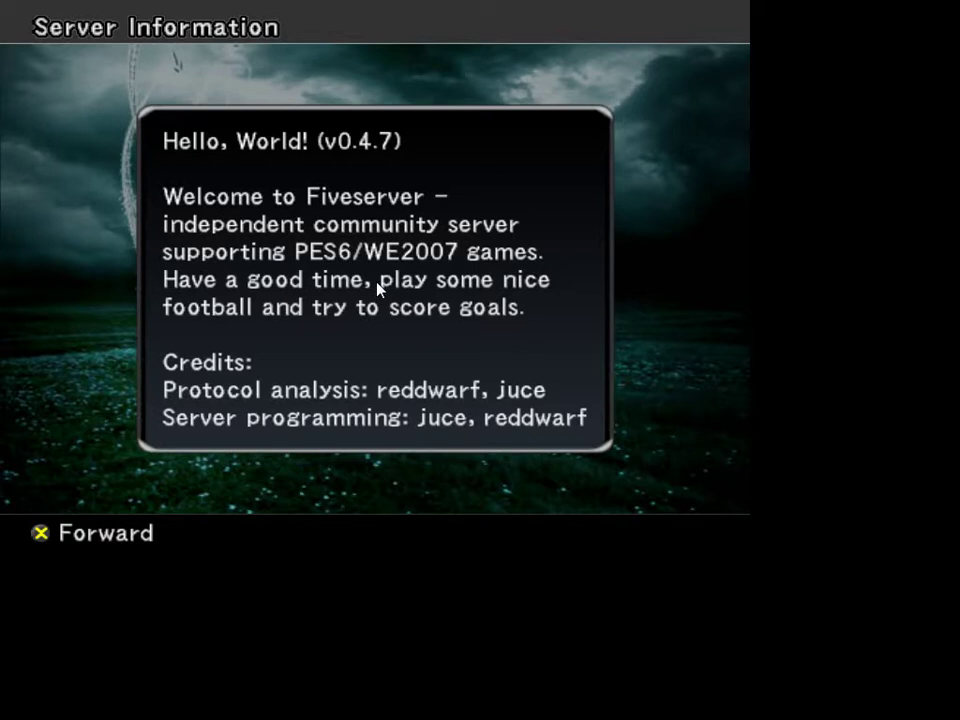
key("Return")
key("Up")
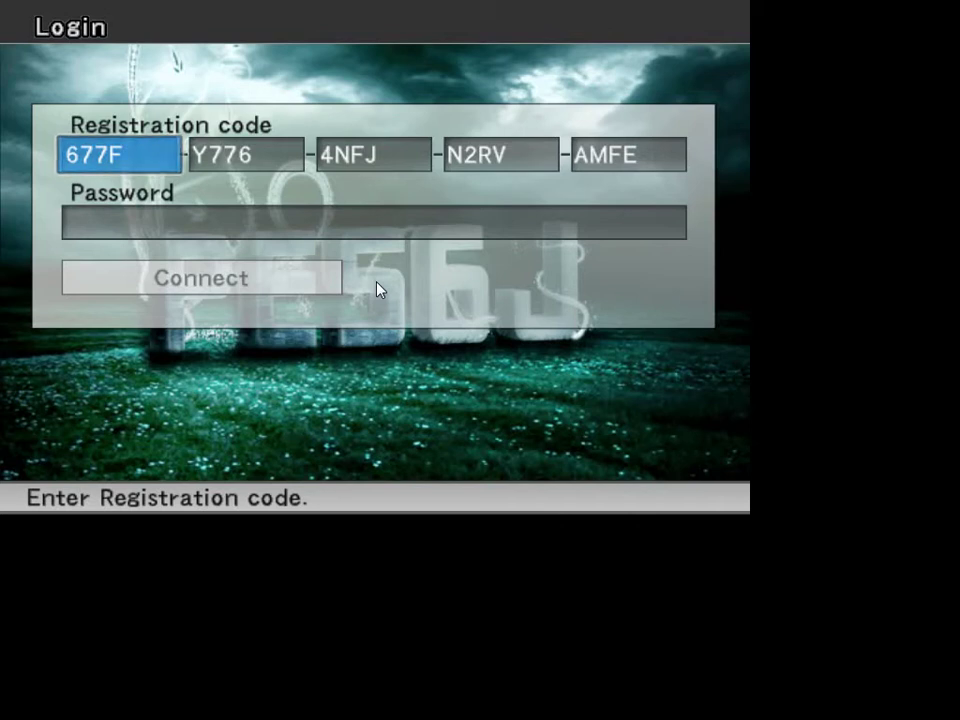
Step through the registration code parts on the Login screen to check them.
key("Down")
key("Up")
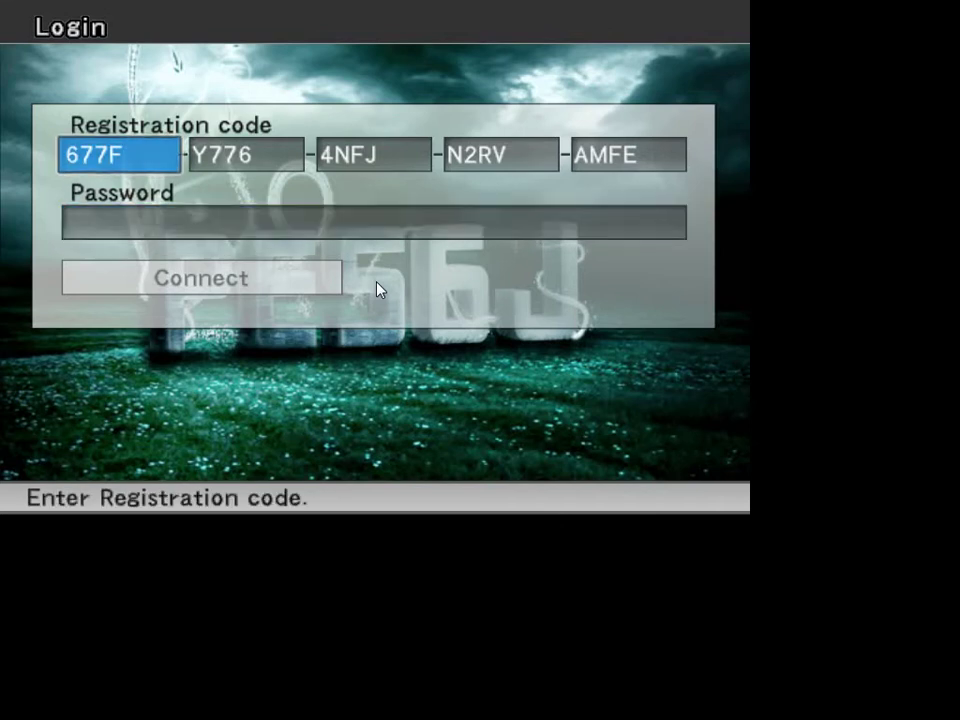
key("Right")
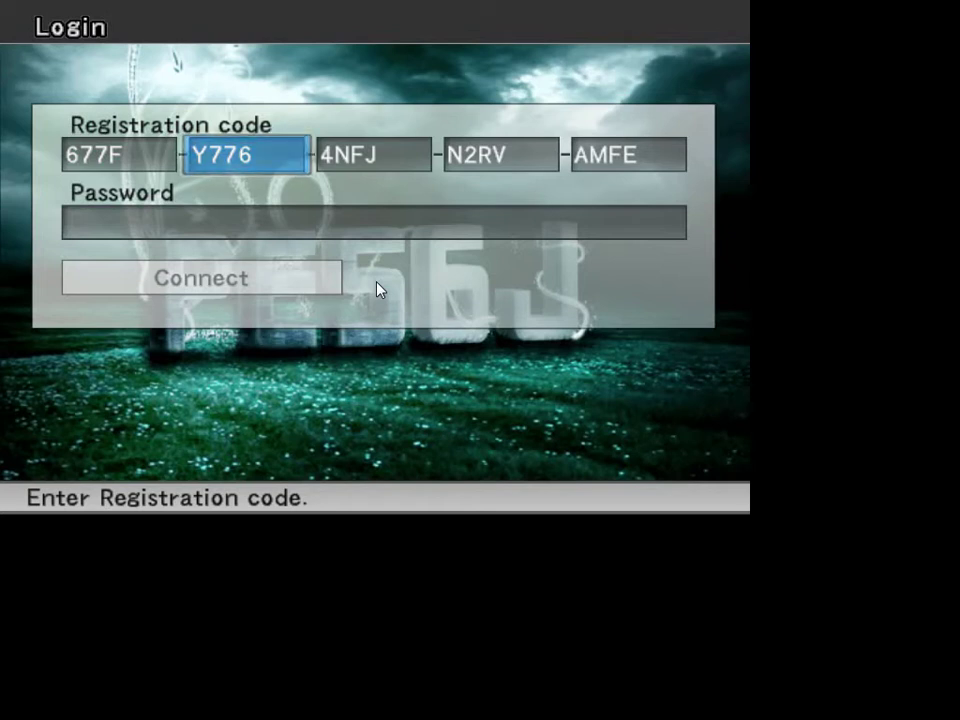
key("Right")
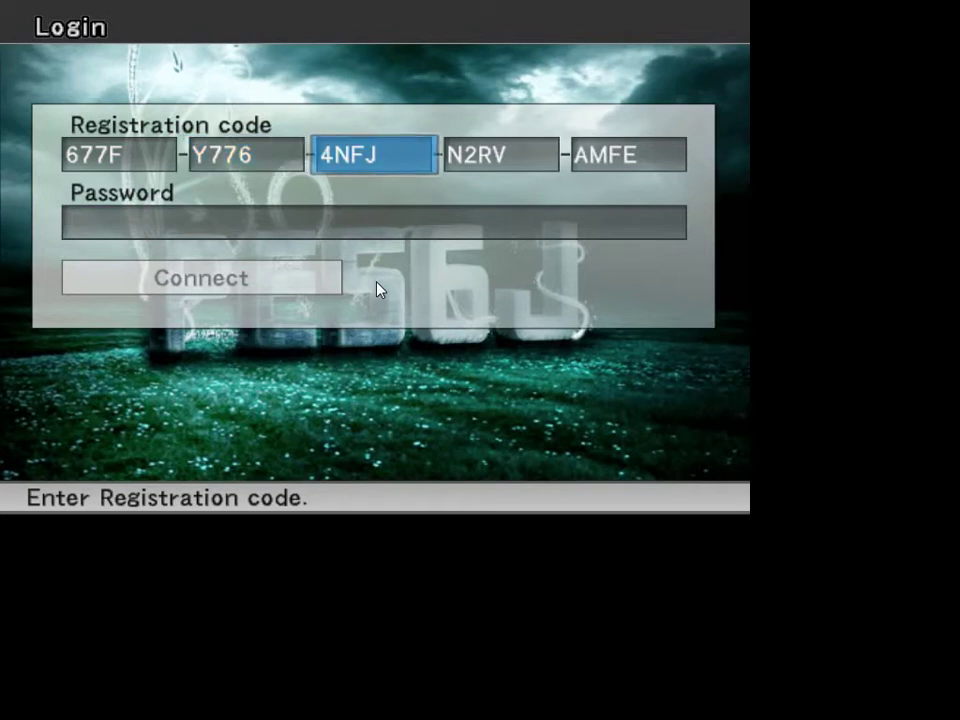
key("Right")
key("Right")
key("Left")
key("Left")
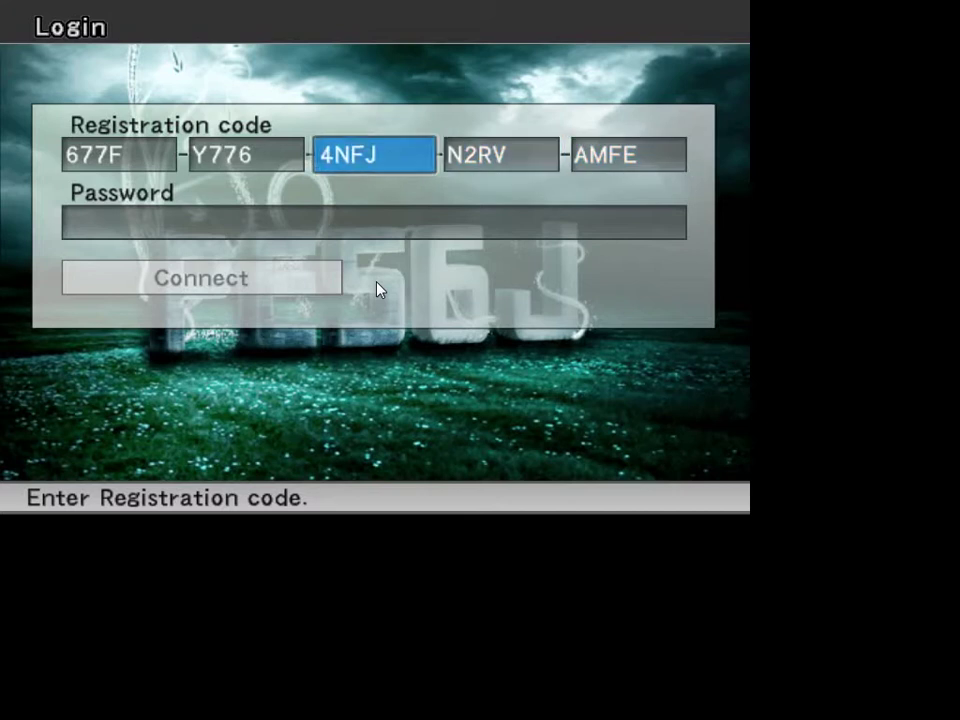
key("Left")
key("Left")
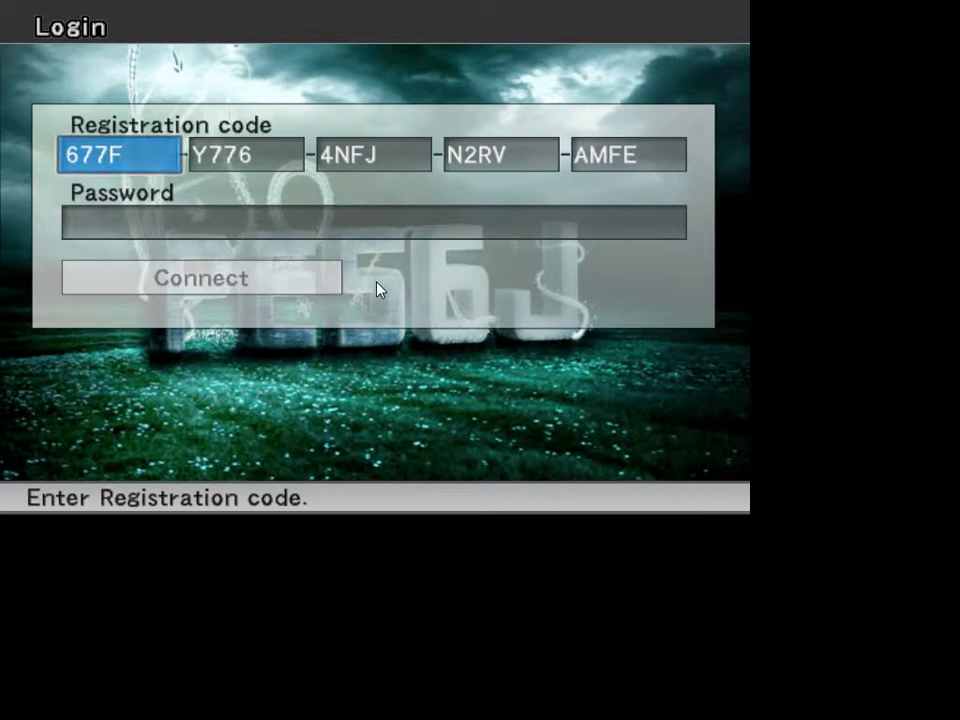
Enter the account password in the password field.
key("Down")
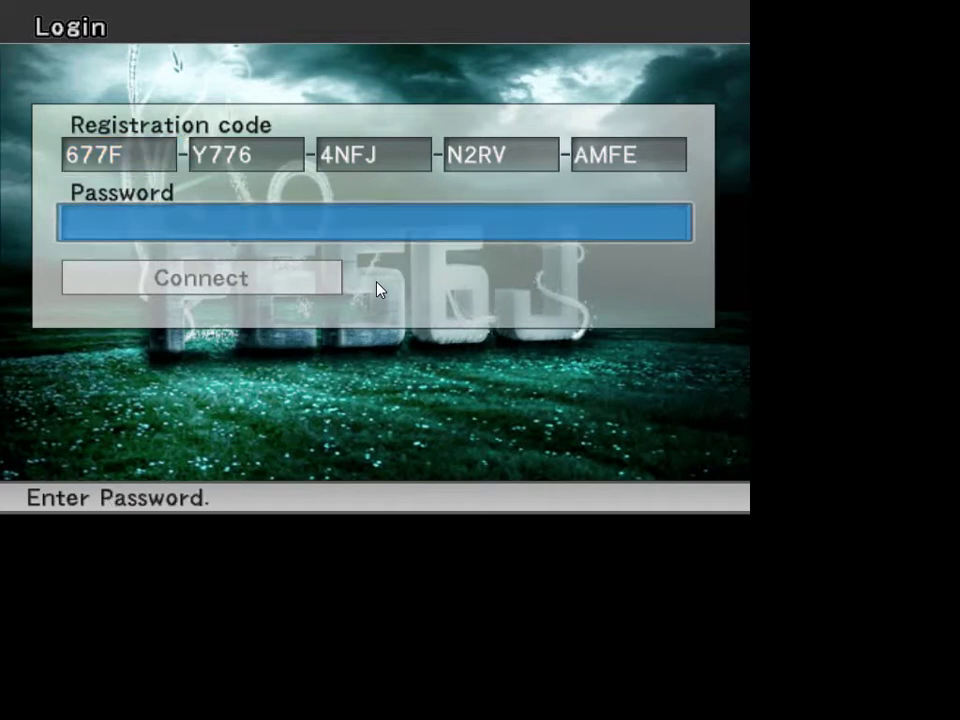
key("Return")
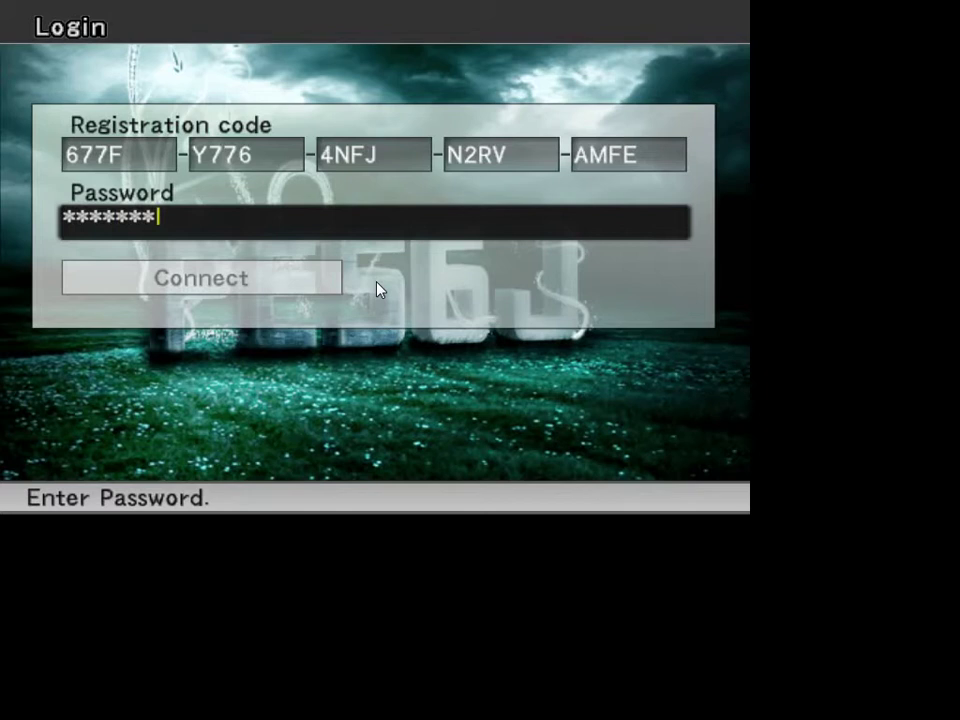
type("************")
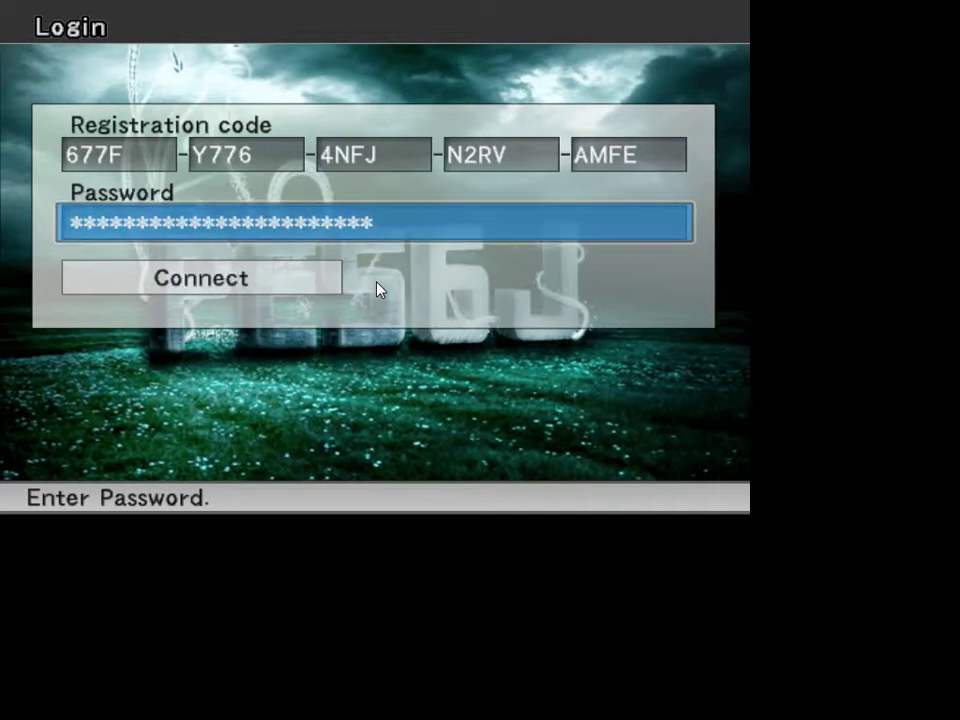
key("Down")
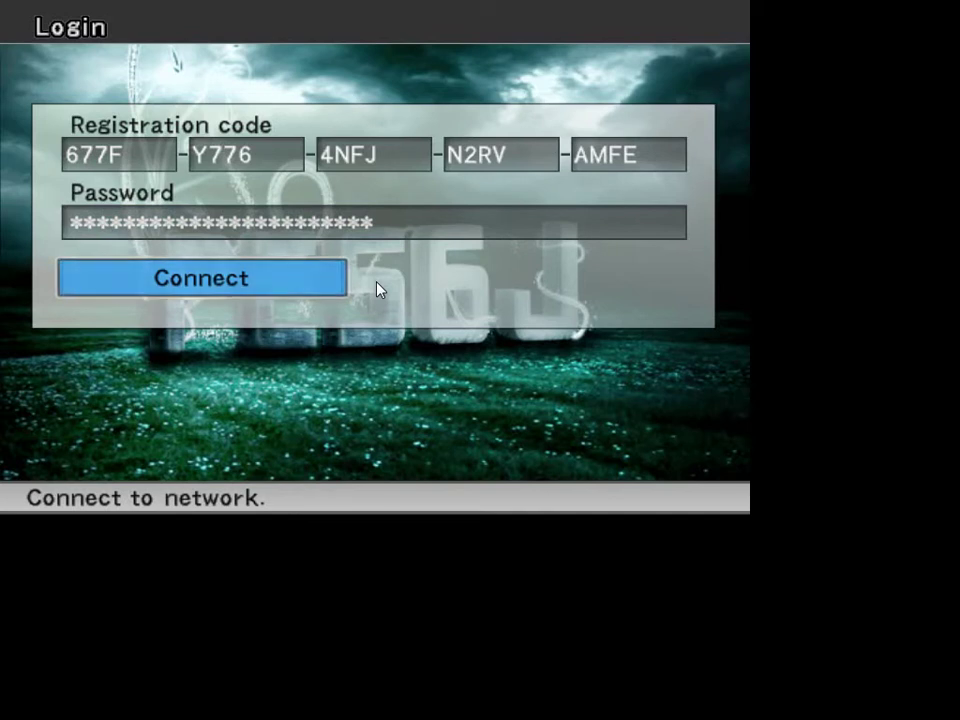
Recheck the registration code, then switch the game to windowed mode with Alt+Enter.
key("Up")
key("Up")
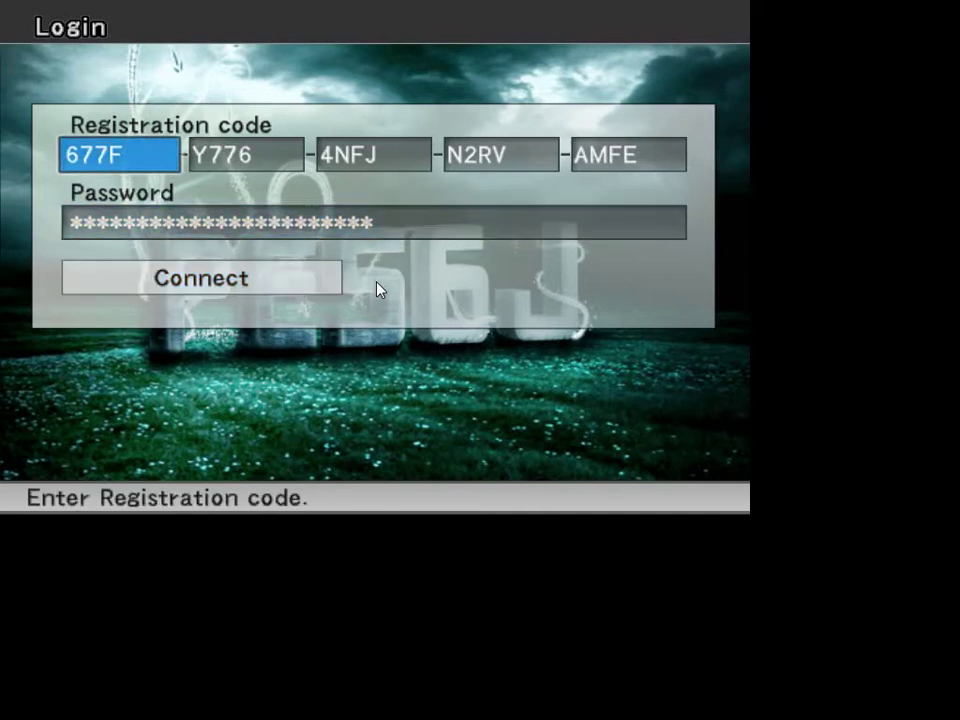
key("Right")
key("Right")
key("Right")
key("Right")
key("Left")
key("Left")
key("Left")
key("Left")
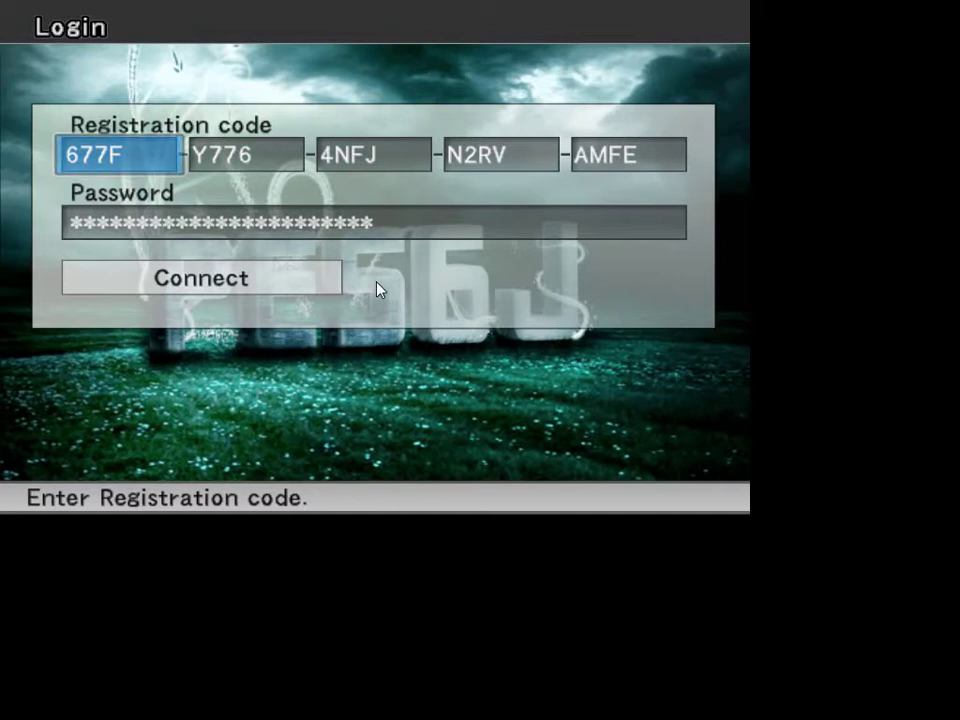
key("alt+Return")
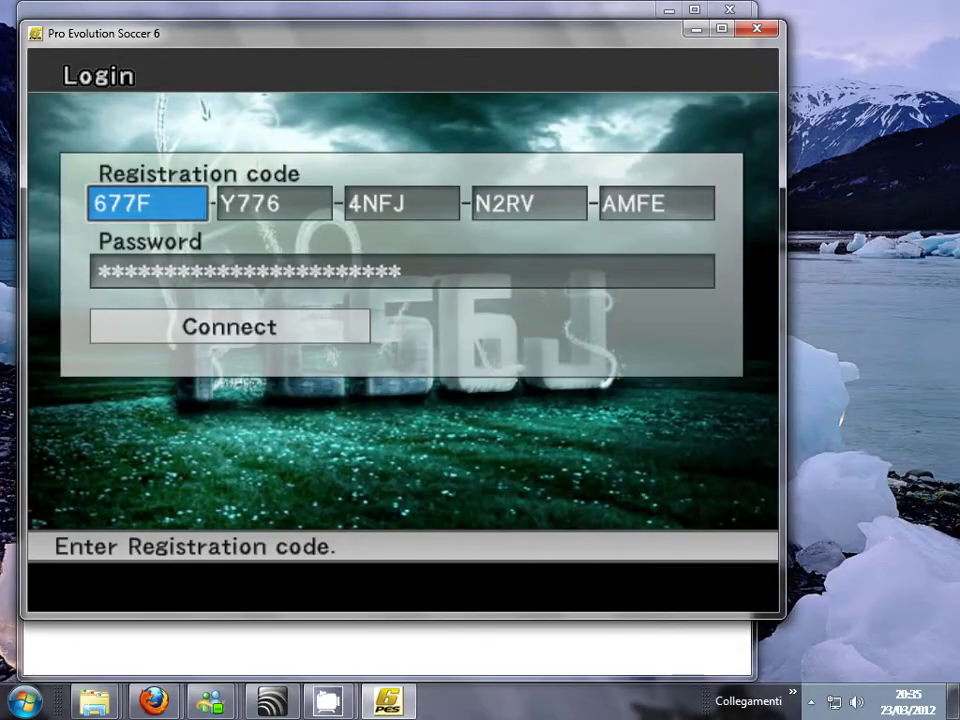
Launch regedit.exe from a Start menu search for 'reged'.
key("super")
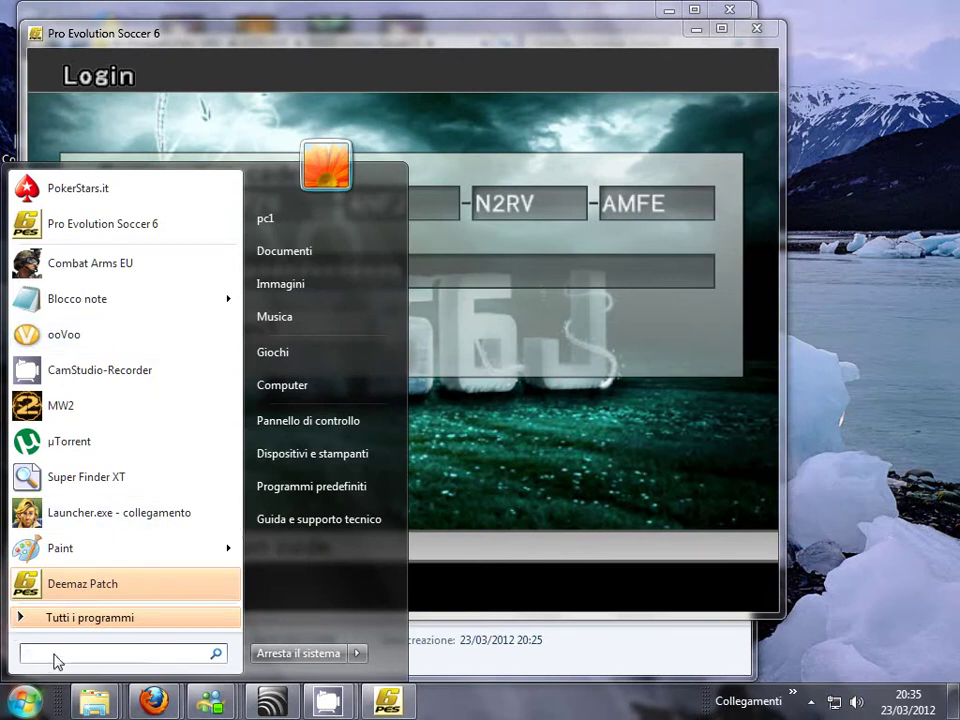
type("regedit")
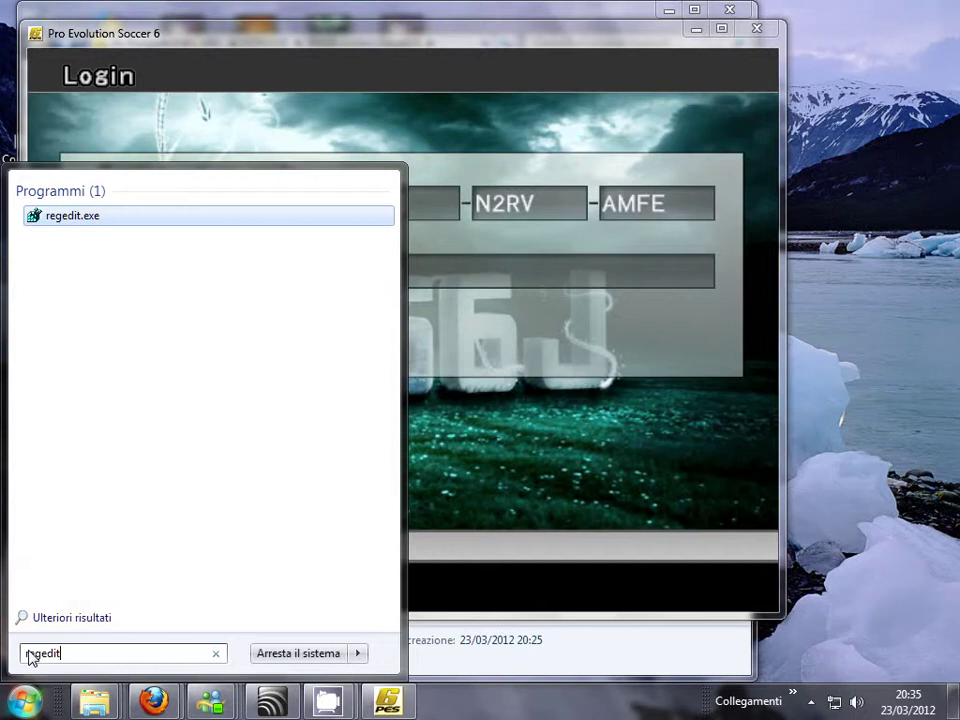
left_click(86, 222)
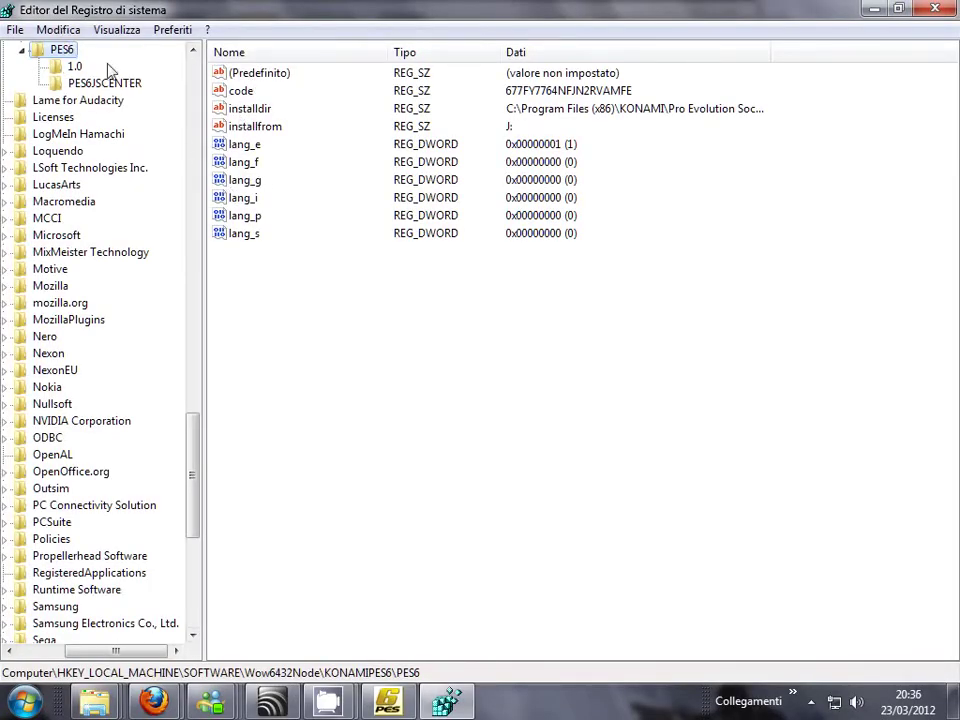
Search the registry for 'lang_e' with Modifica > Trova.
left_click(56, 31)
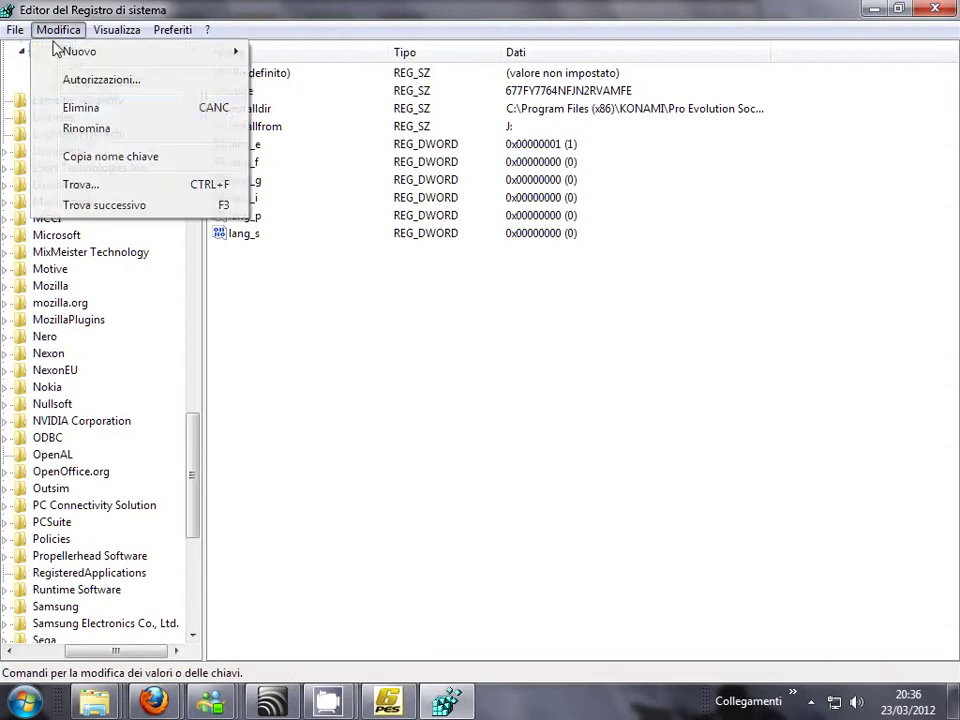
left_click(77, 131)
type("la")
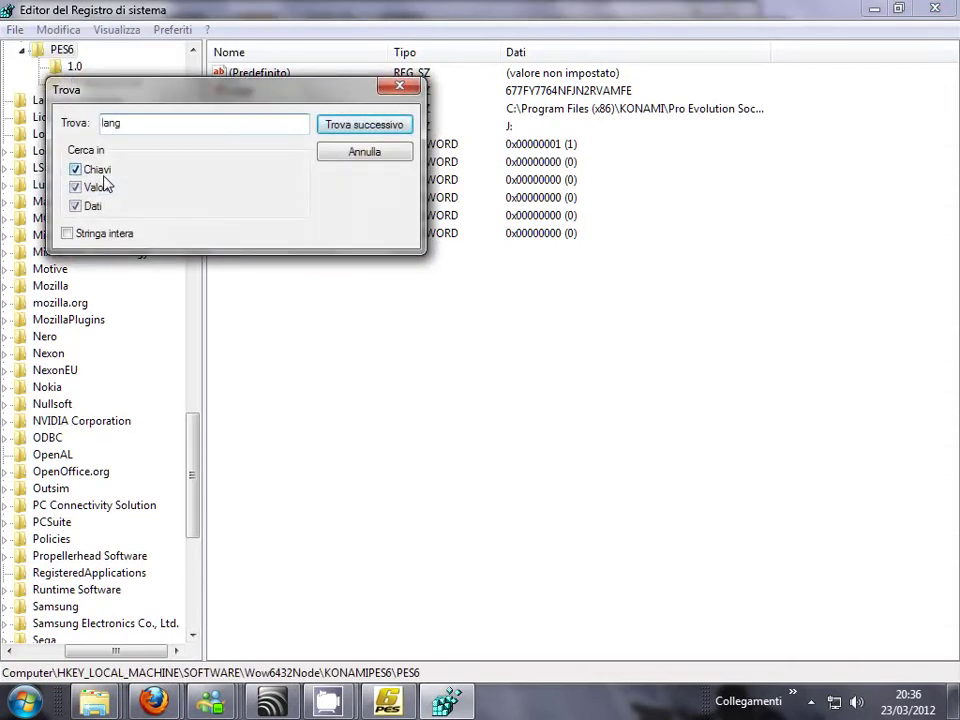
type("ng_e")
left_click(333, 127)
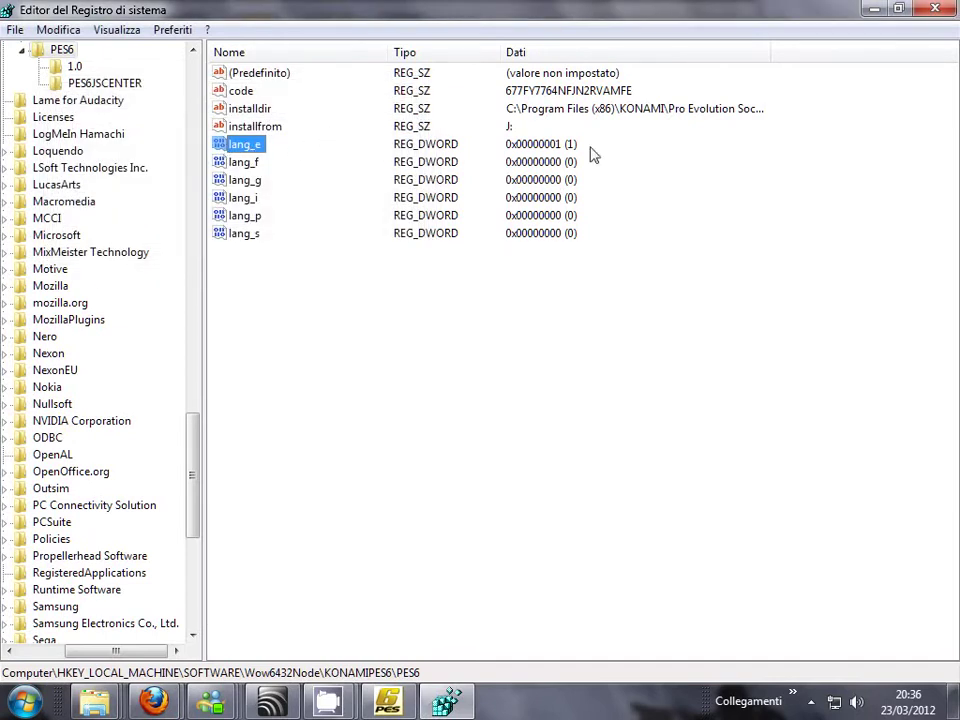
Inspect the stored registration code value, cancel without changes, and close Registry Editor.
double_click(240, 92)
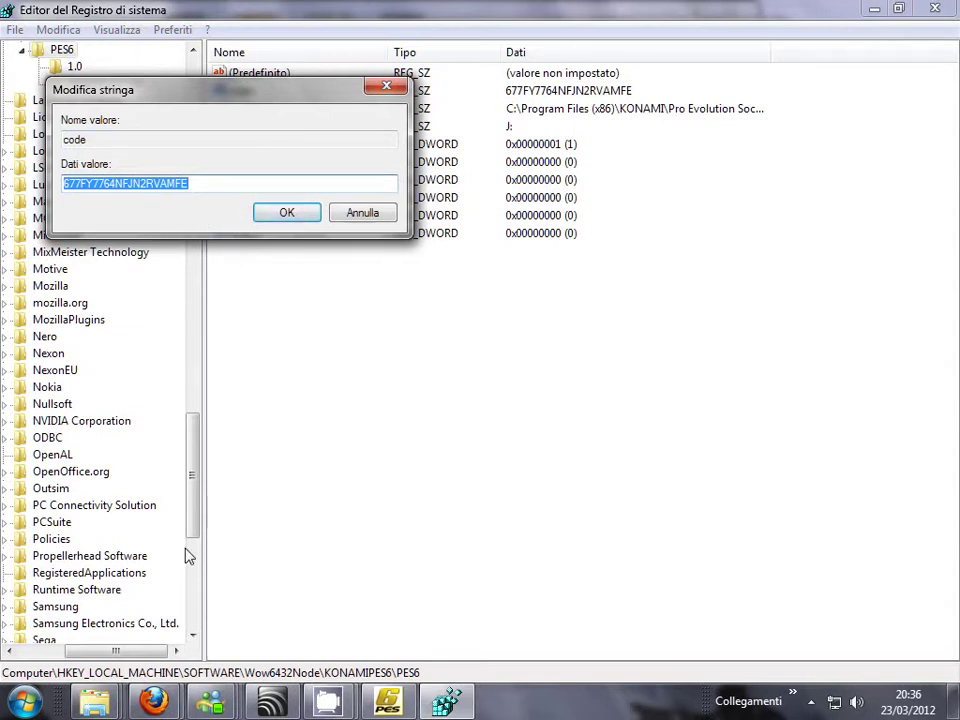
left_click(150, 704)
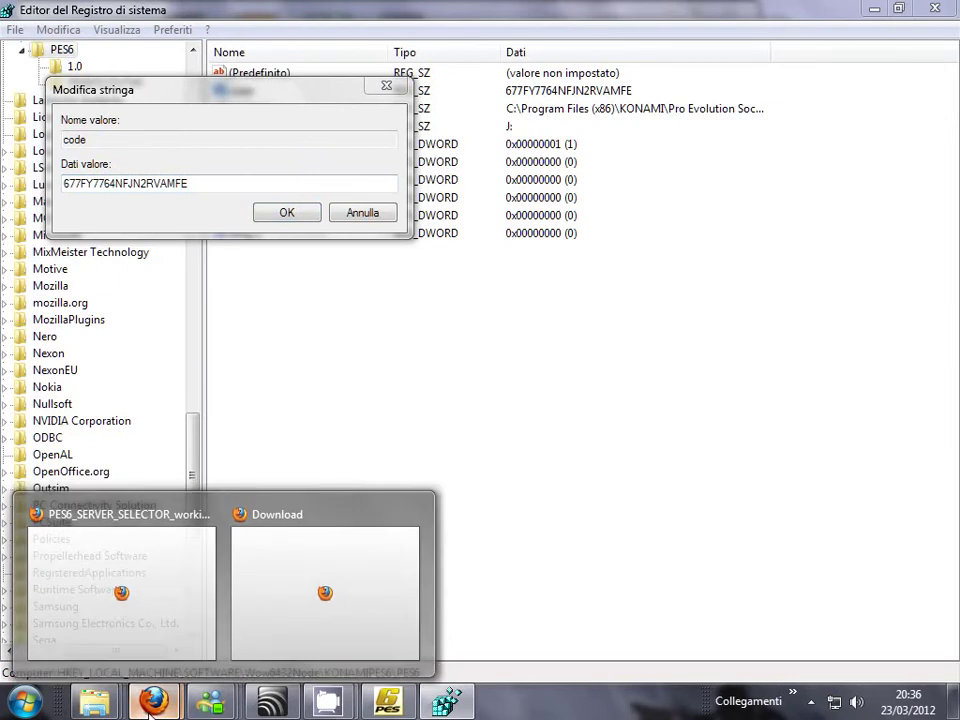
left_click(150, 704)
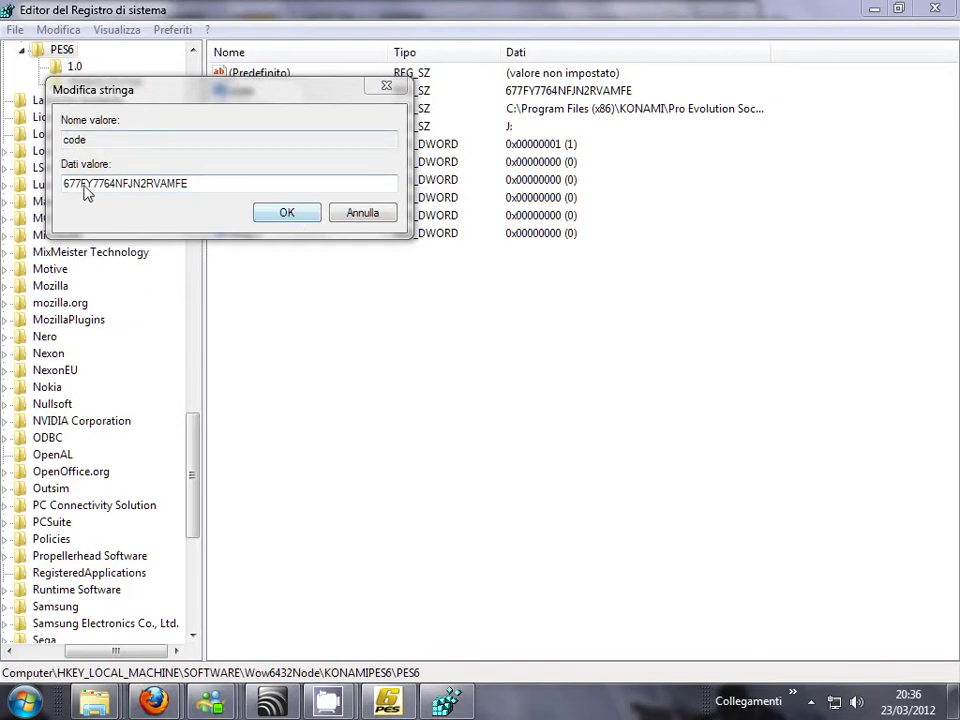
left_click(333, 218)
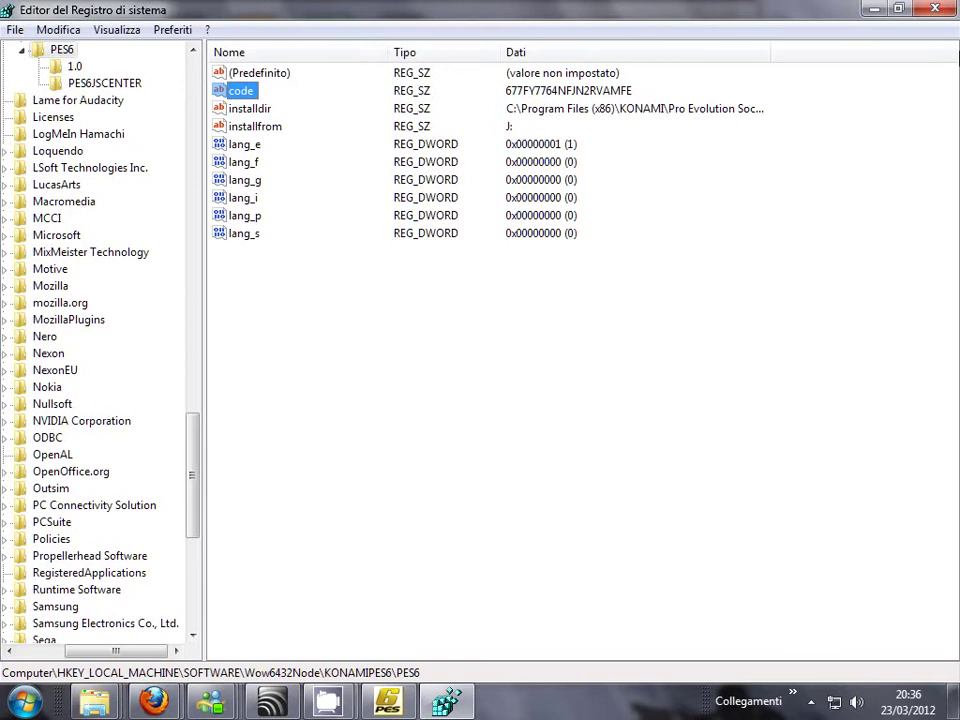
left_click(946, 11)
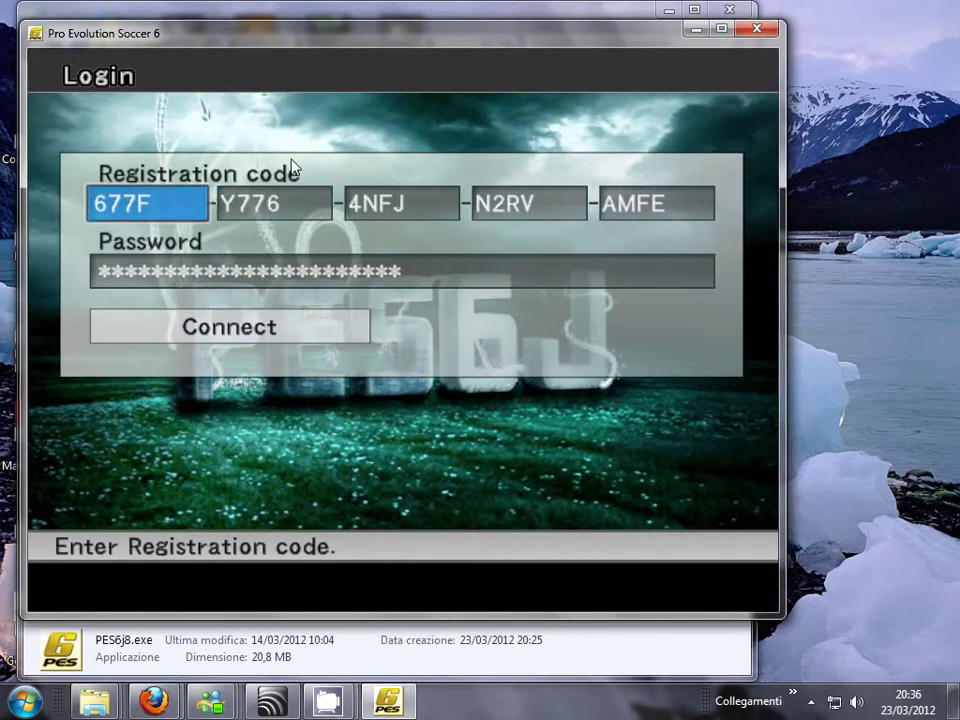
Connect online, load player file slot 1, and select the Fiveserver server.
key("Down")
key("Down")
key("Return")
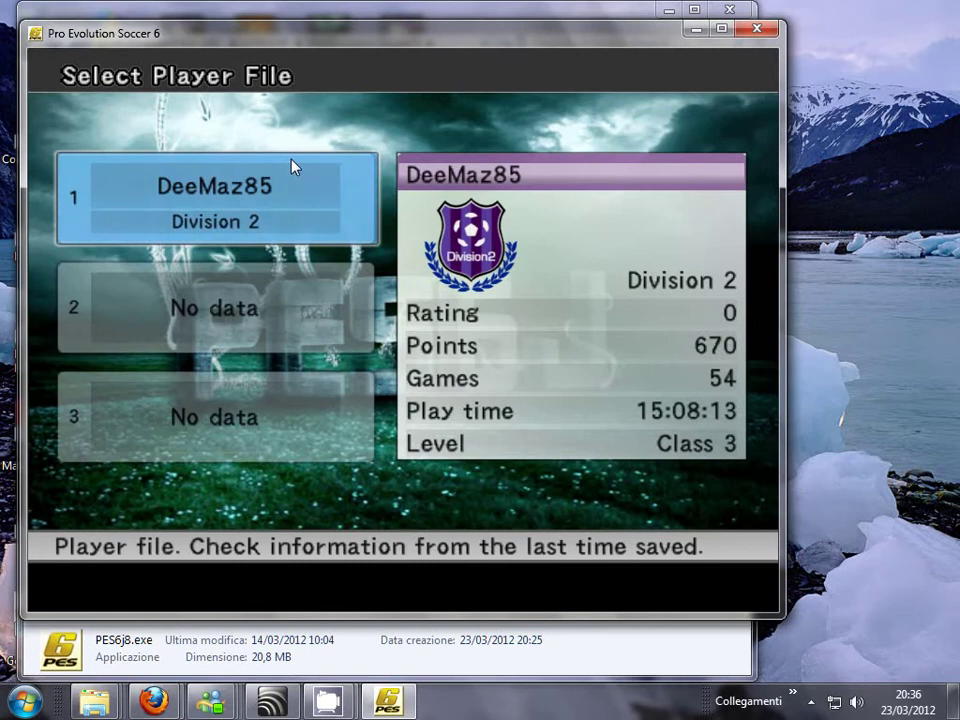
key("Return")
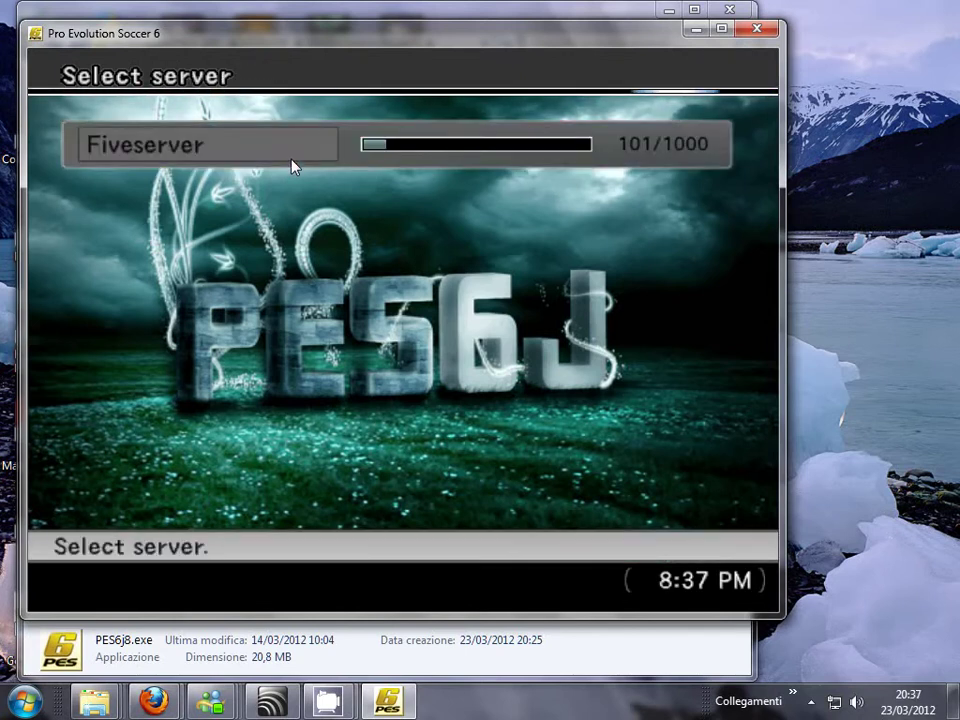
key("Return")
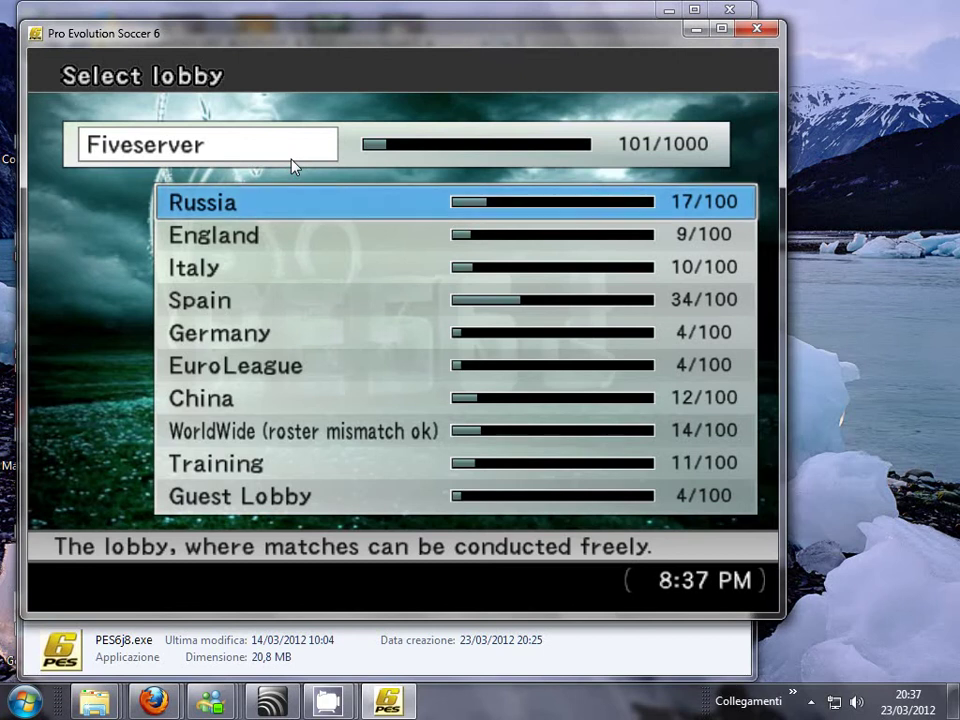
Enter the Italy lobby on Fiveserver, then close the PES6 window.
key("Down")
key("Down")
key("Return")
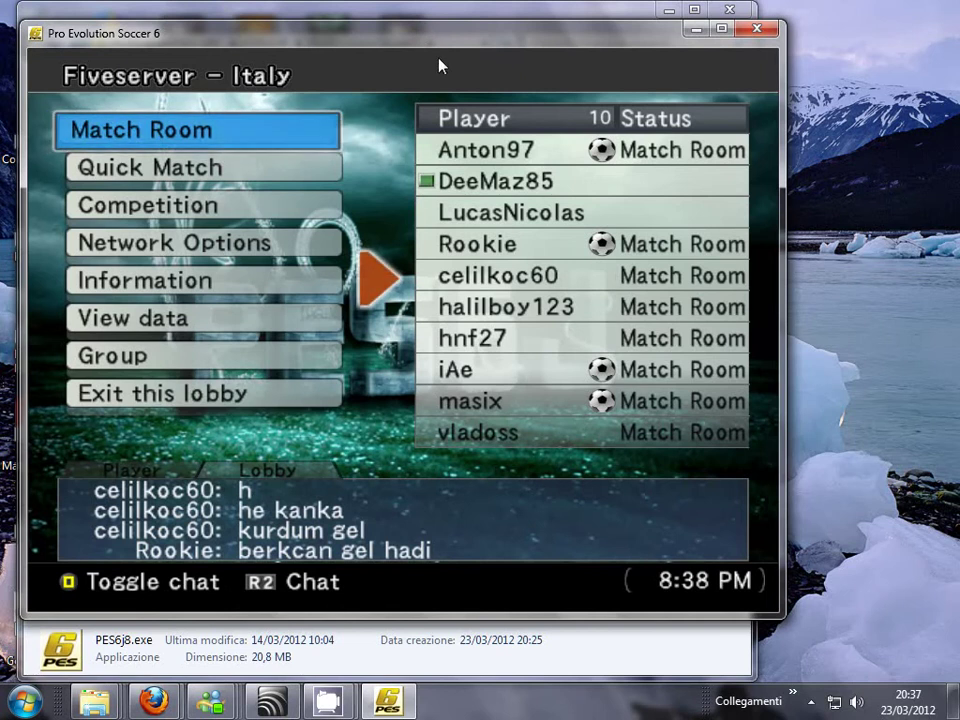
left_click(764, 30)
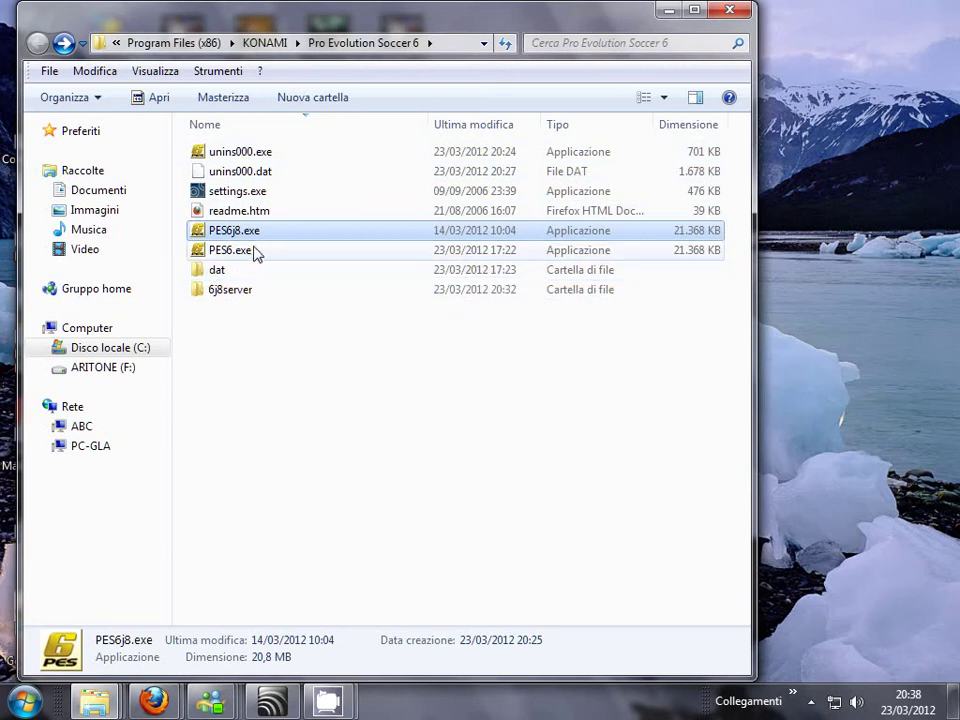
Minimize the game folder window and bring back the Firefox server selector page.
left_click(669, 11)
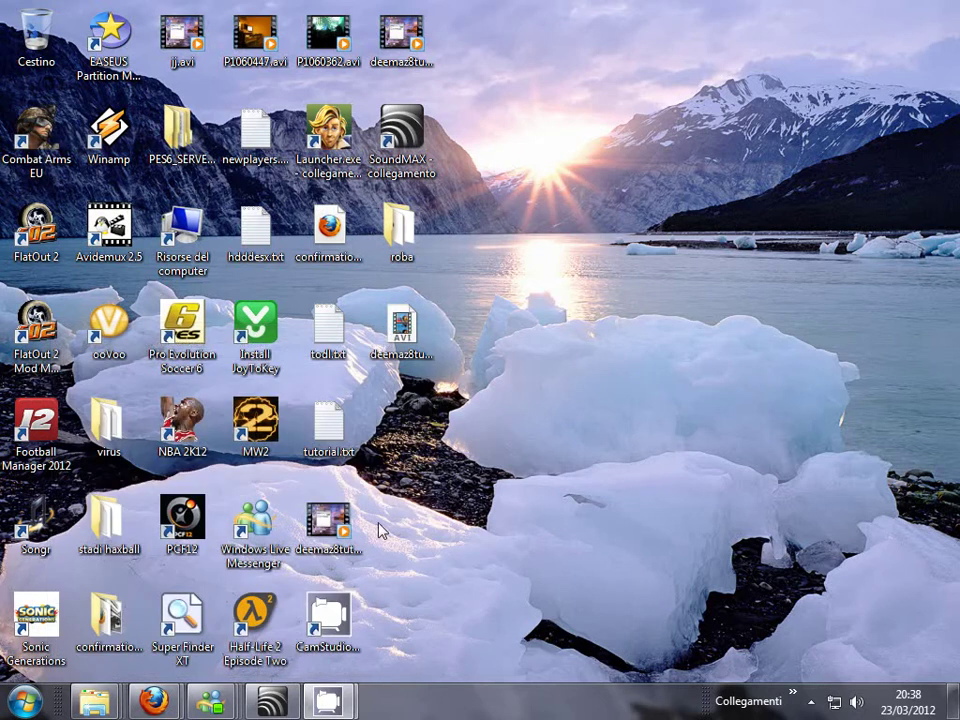
mouse_move(153, 700)
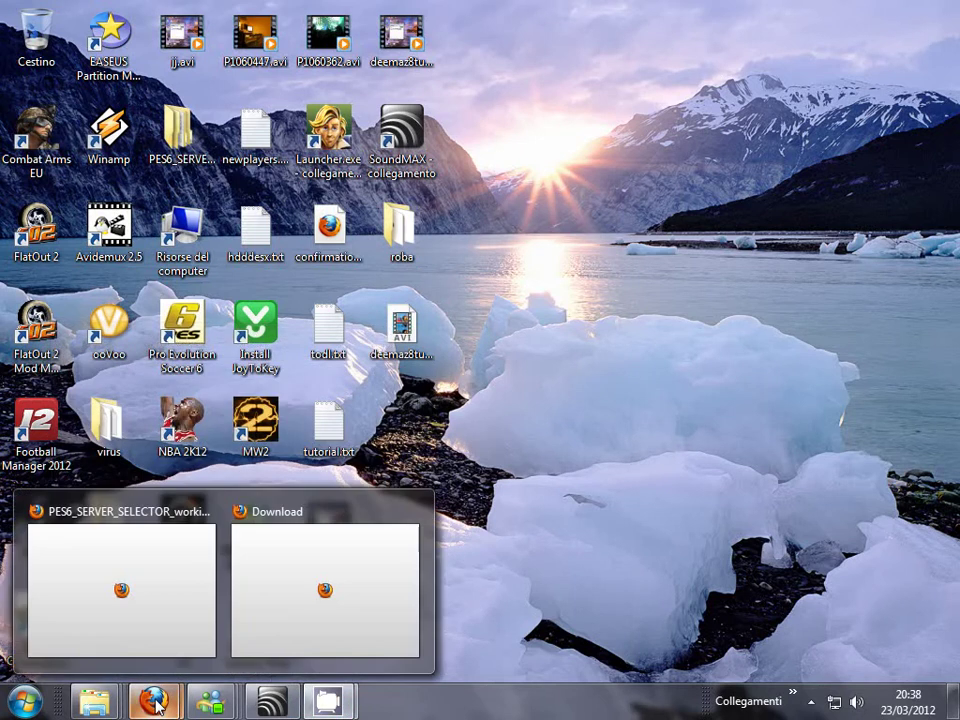
left_click(126, 585)
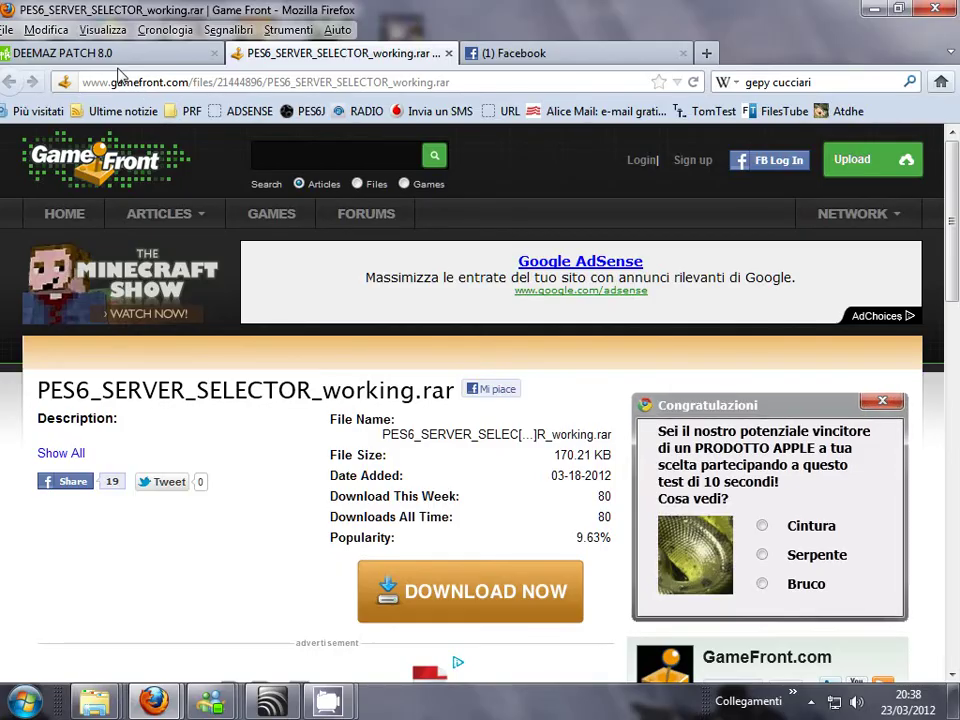
Go to the Facebook tab and open the Pes6j Patch 6.0 page.
left_click(505, 53)
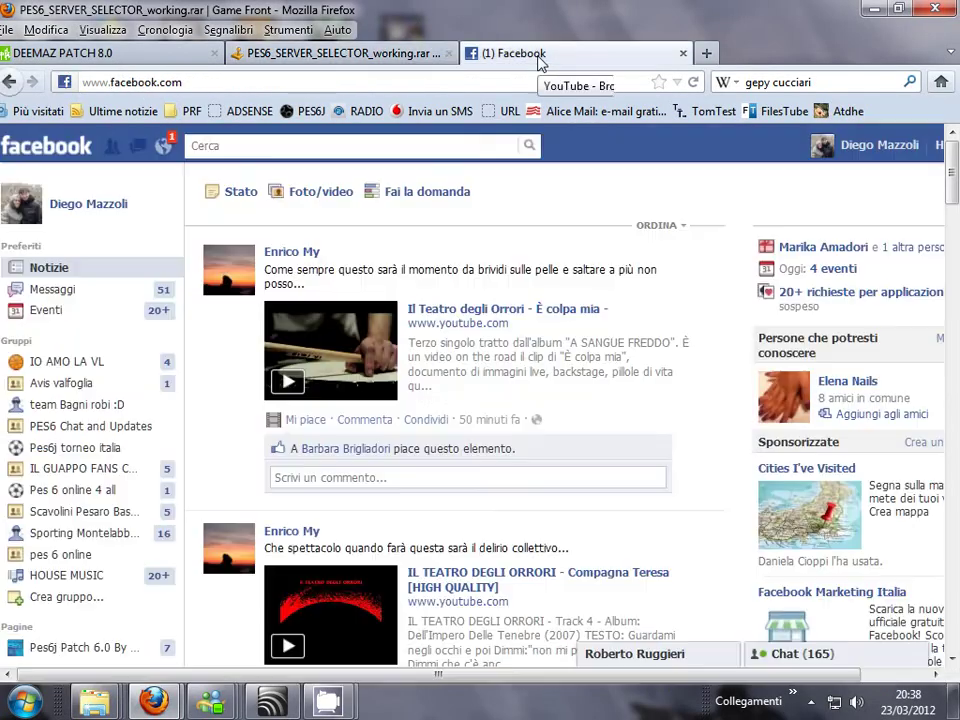
scroll(30, 432, "down", 3)
scroll(30, 432, "down", 5)
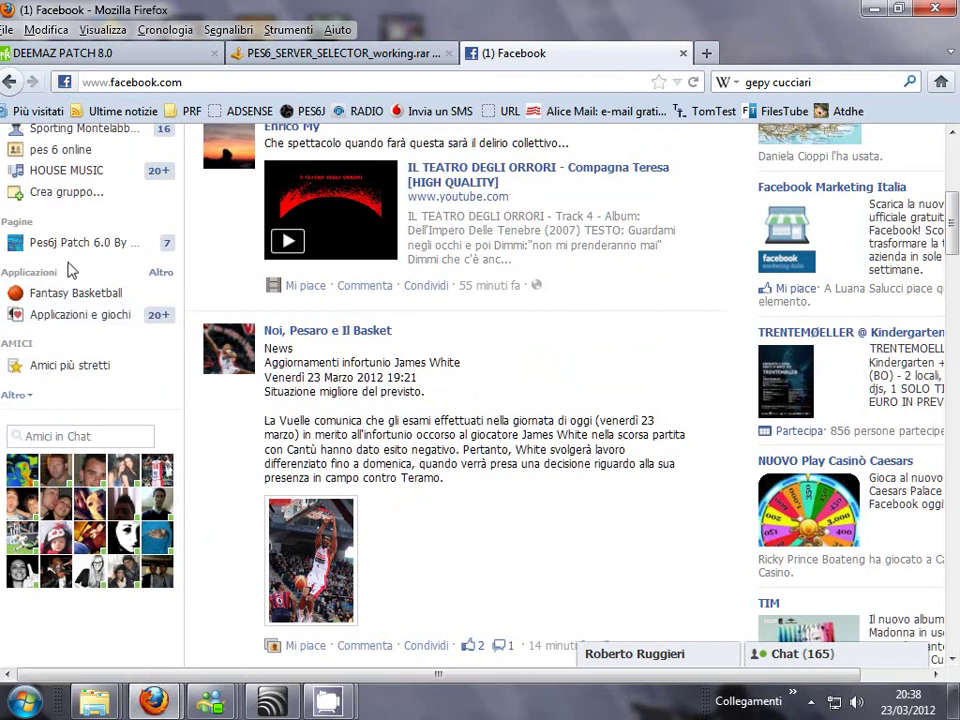
left_click(74, 247)
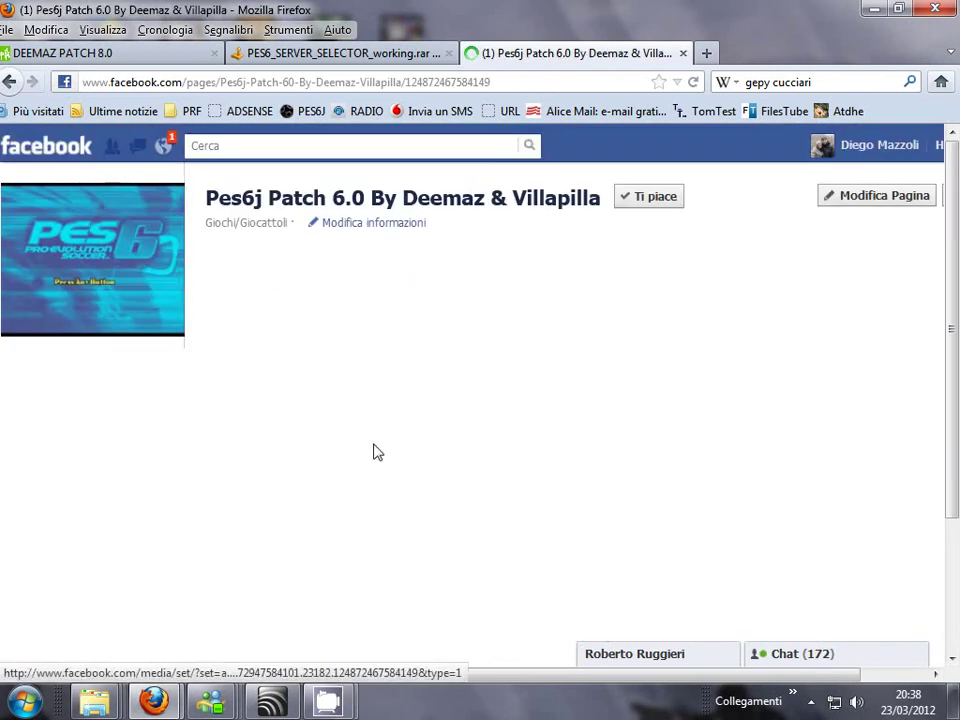
Open the deemaz8 link from the page's latest post in a new tab.
scroll(381, 458, "down", 2)
scroll(381, 462, "down", 2)
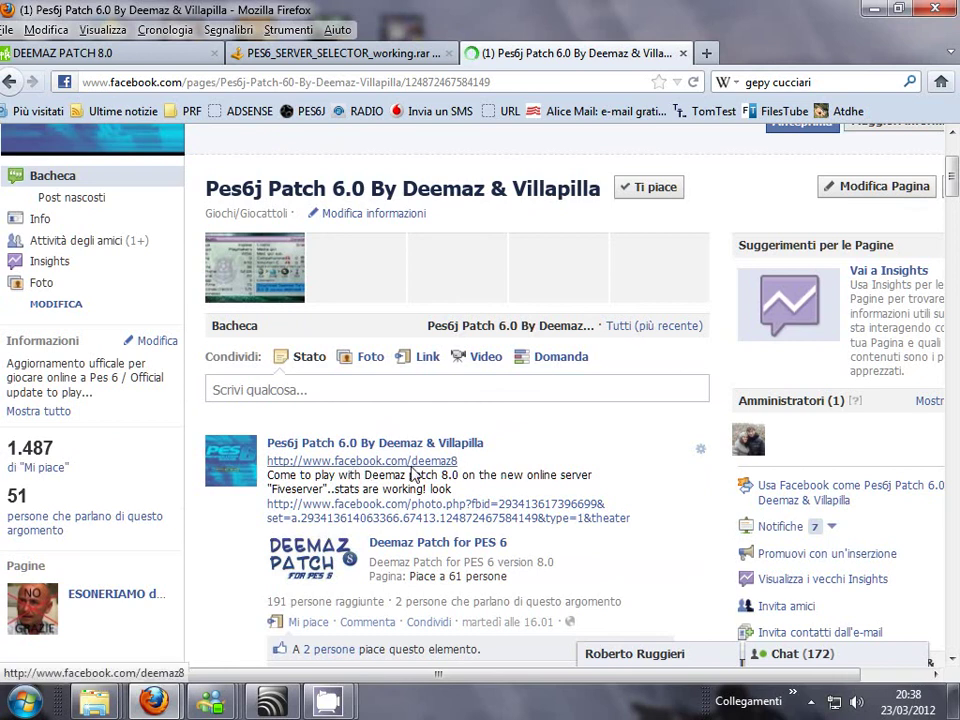
scroll(417, 469, "up", 4)
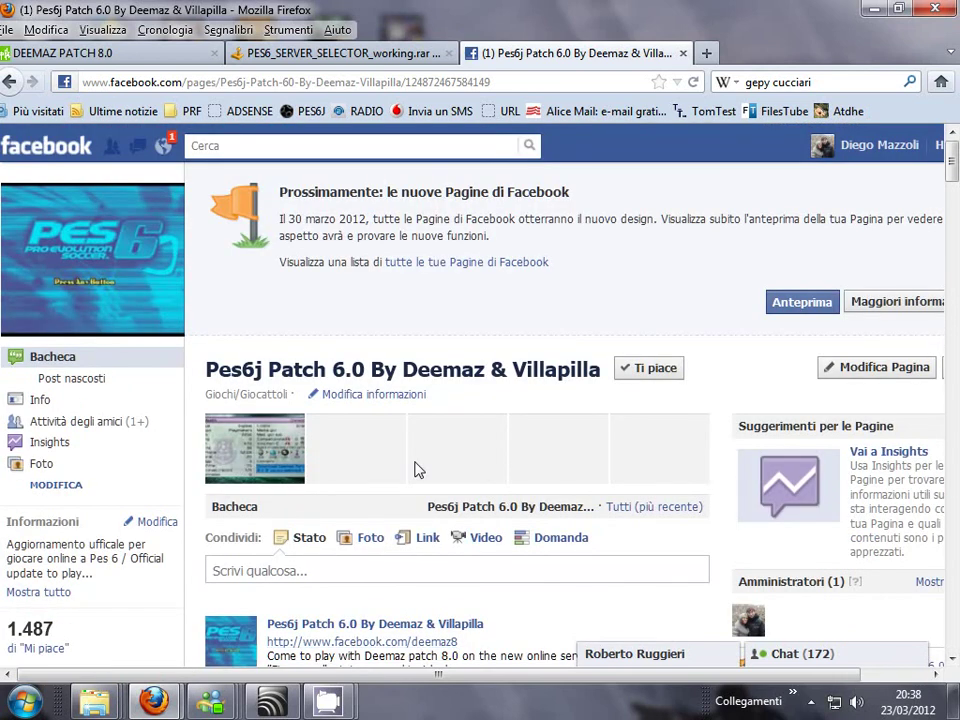
scroll(417, 469, "down", 2)
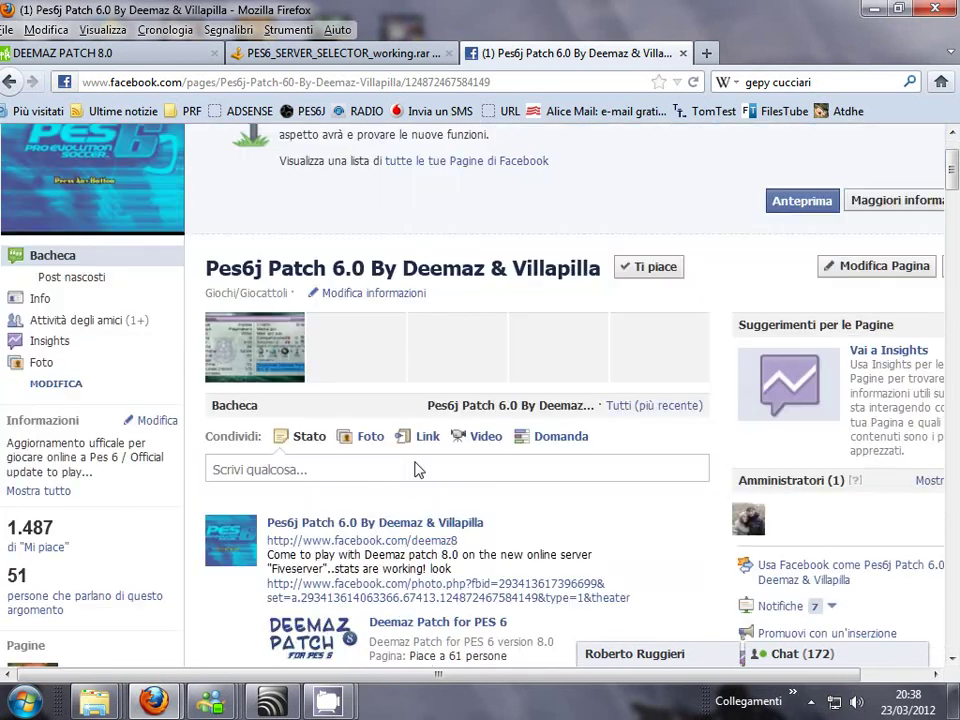
left_click(402, 541)
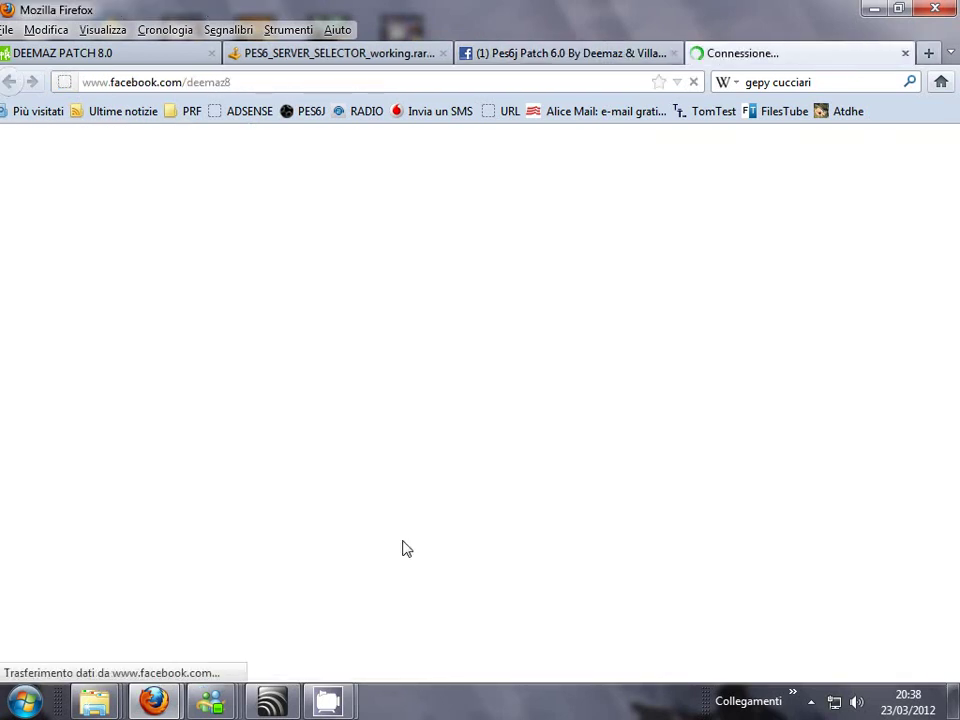